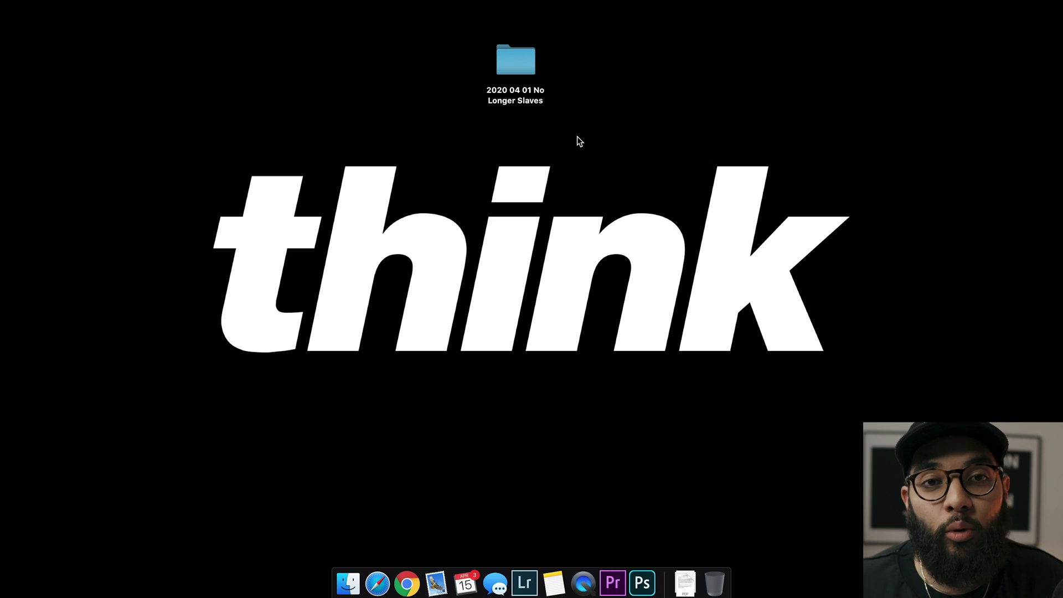
# Step: Open the 2020 04 01 No Longer Slaves folder and step through its camera clips
pyautogui.doubleClick(520, 97)
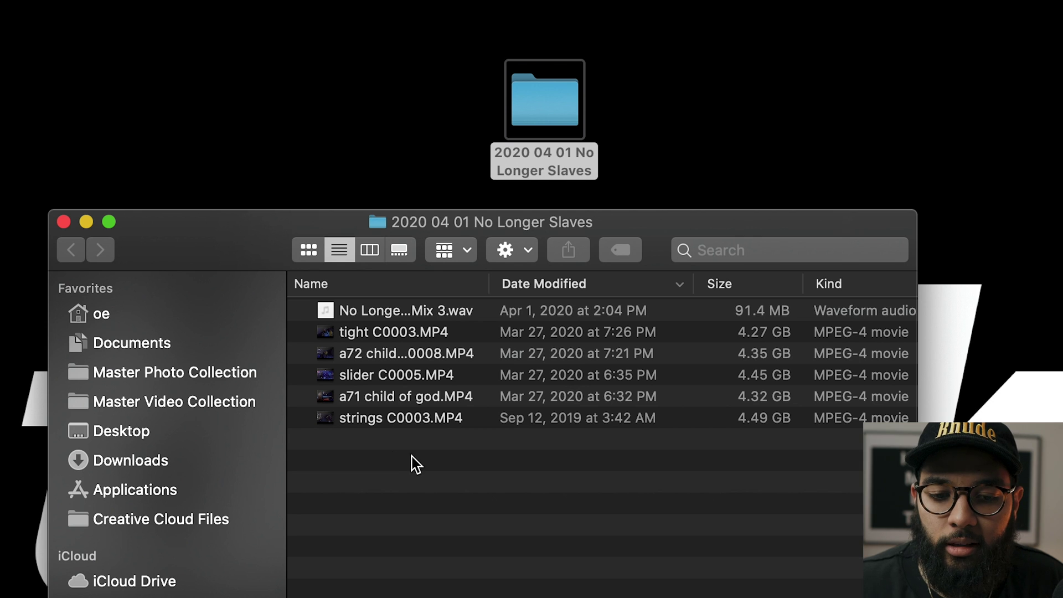
pyautogui.click(378, 338)
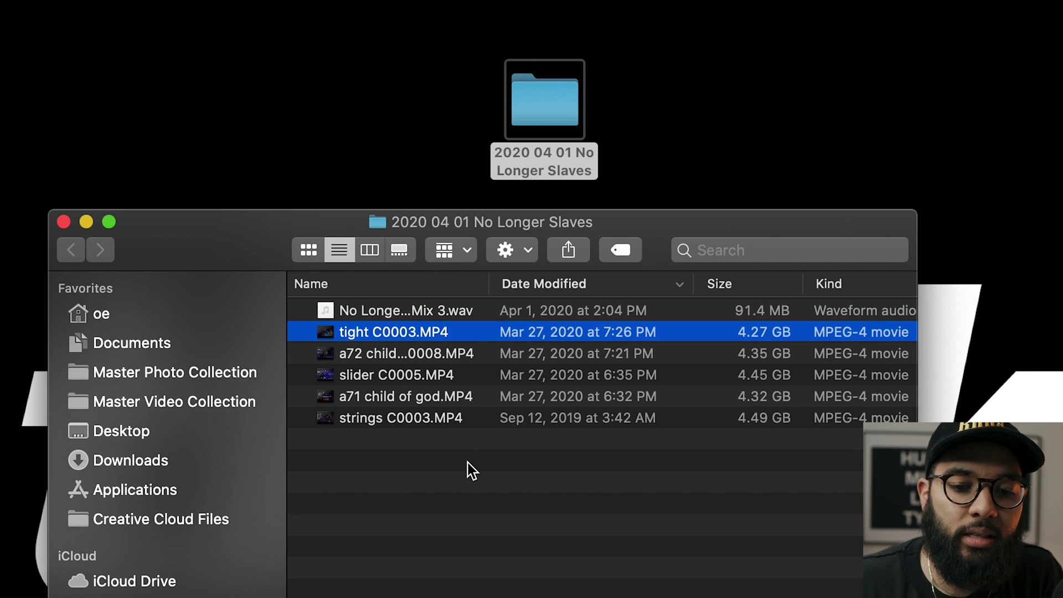
pyautogui.press('Down')
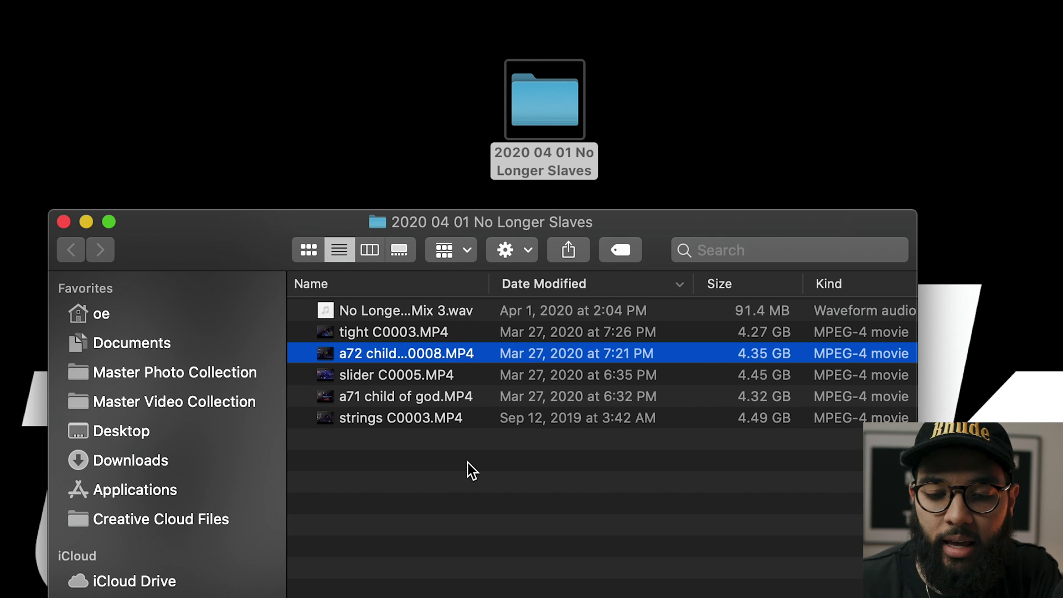
pyautogui.press('Down')
pyautogui.press('Down')
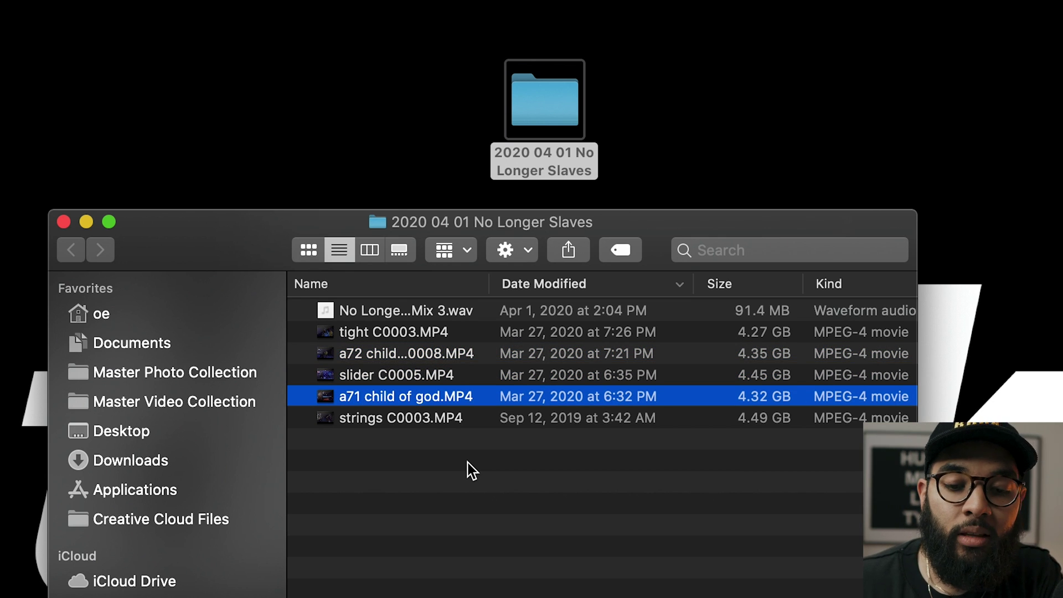
pyautogui.press('Up')
pyautogui.press('Down')
pyautogui.press('Down')
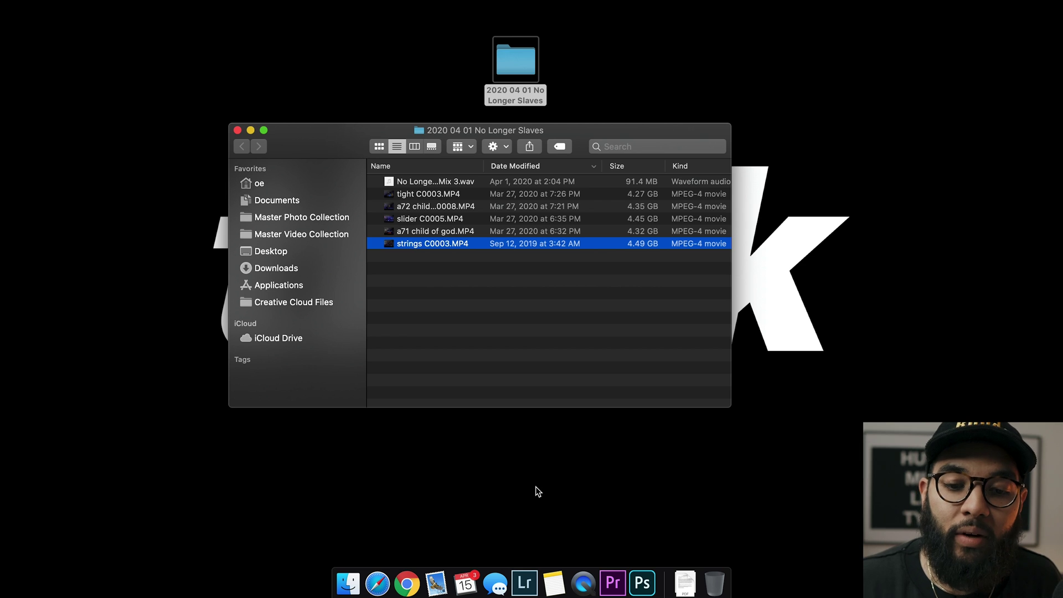
# Step: Inspect the Mix 3 audio file and the tight C0003.MP4 clip
pyautogui.click(494, 340)
pyautogui.click(448, 182)
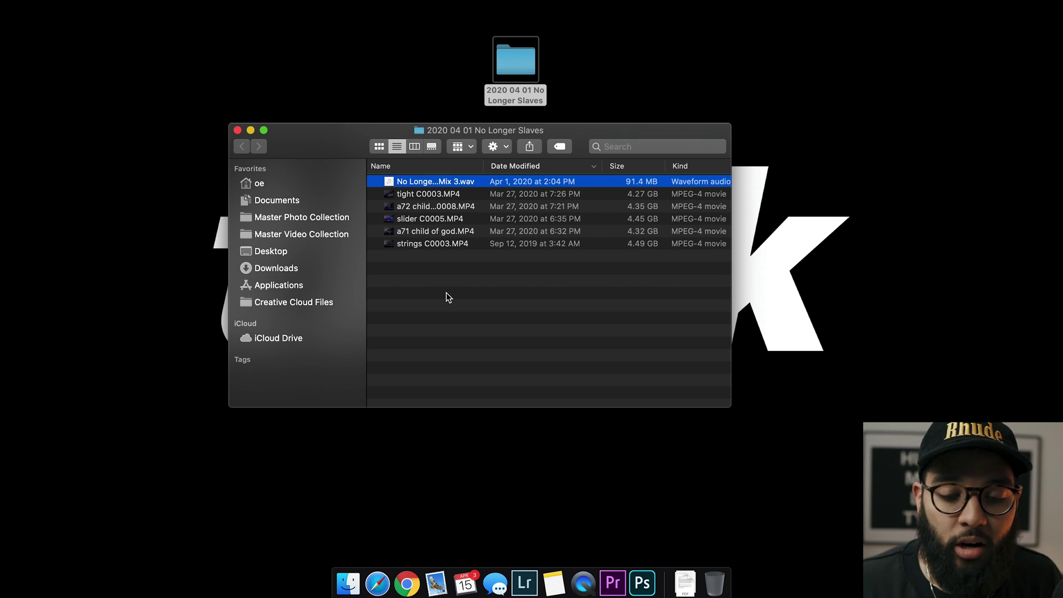
pyautogui.click(443, 194)
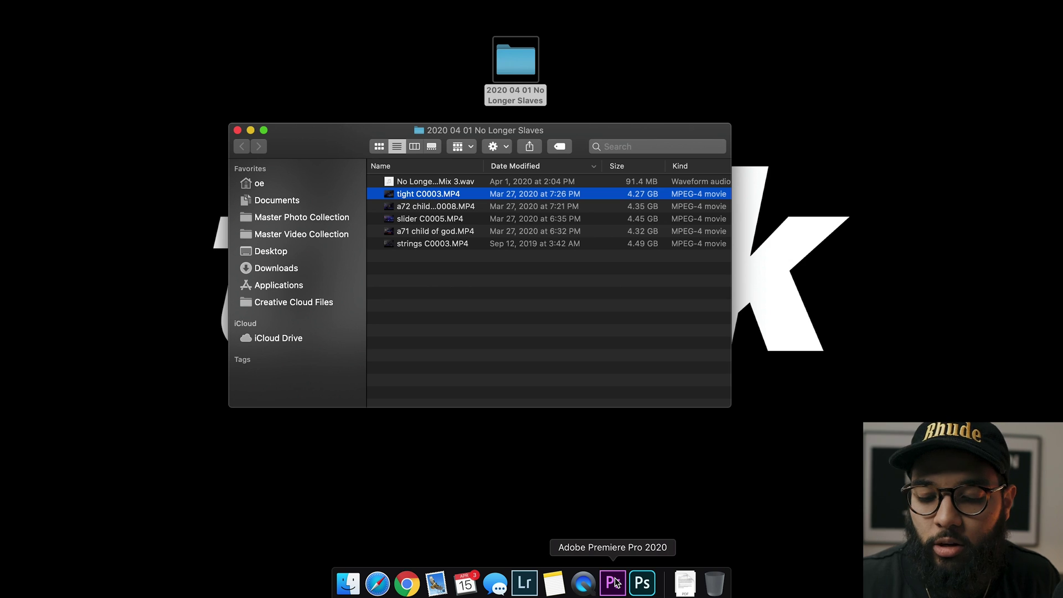
# Step: Start a new Premiere project located in the 2020 04 01 No Longer Slaves folder
pyautogui.click(612, 582)
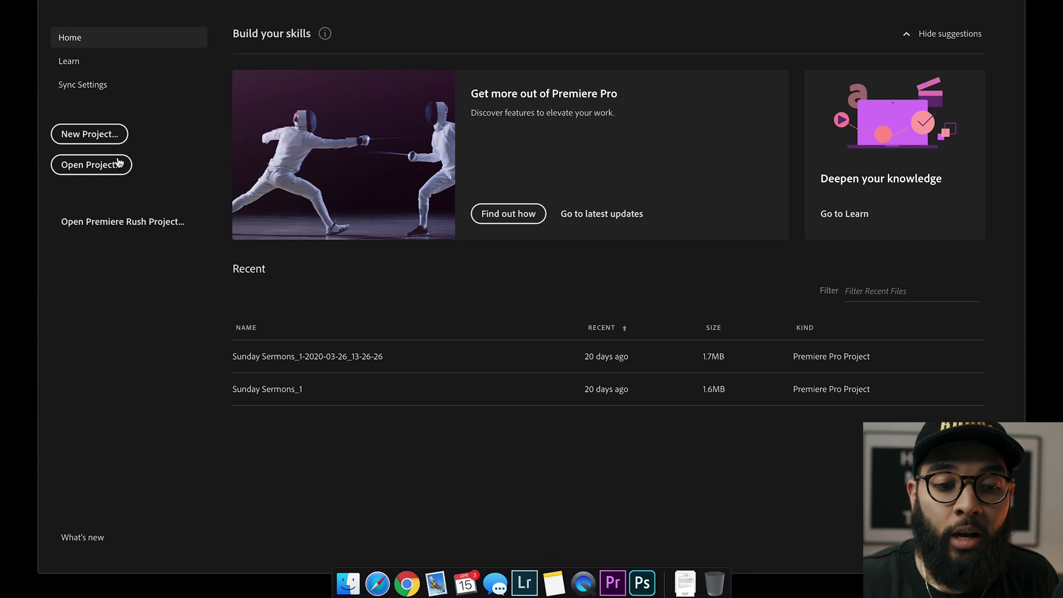
pyautogui.click(101, 137)
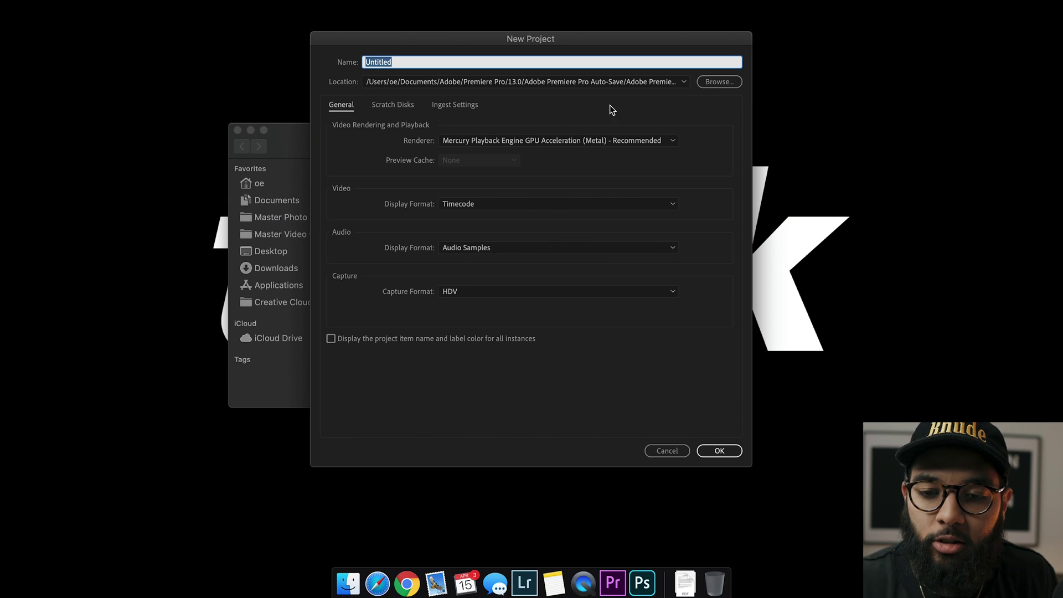
pyautogui.click(725, 87)
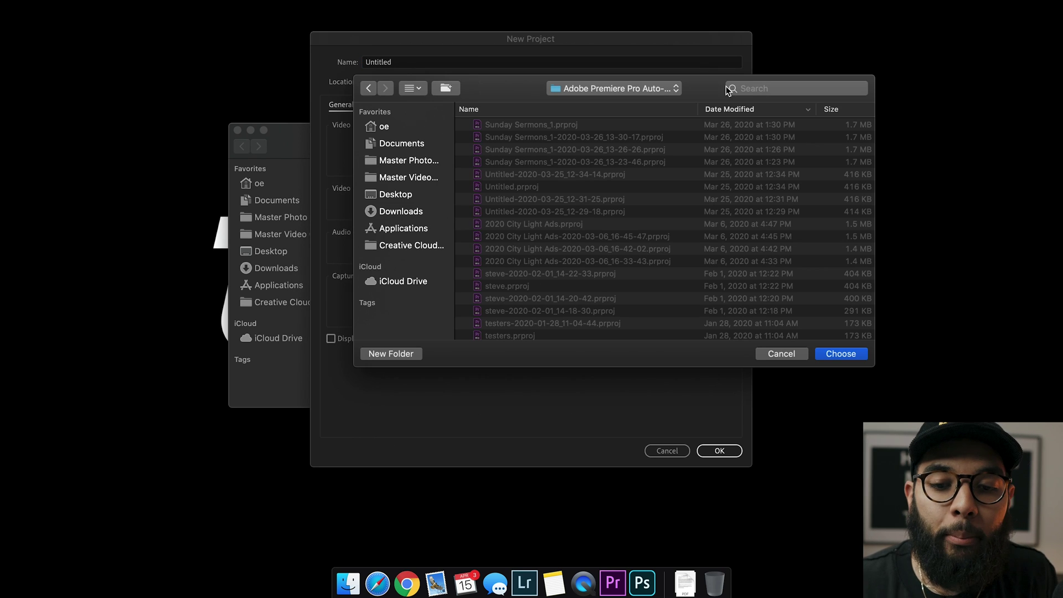
pyautogui.click(402, 194)
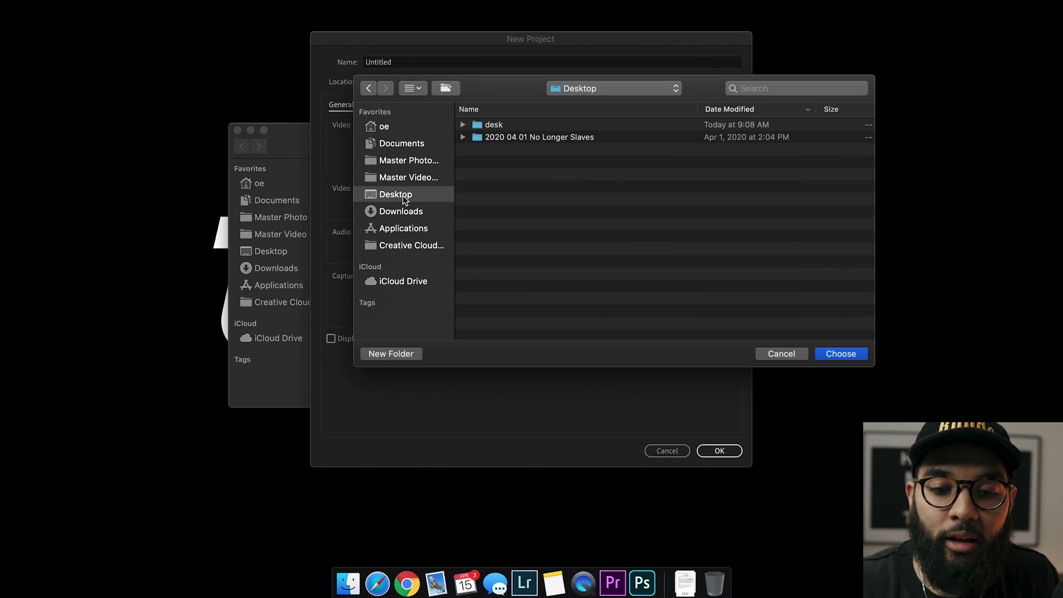
pyautogui.doubleClick(537, 137)
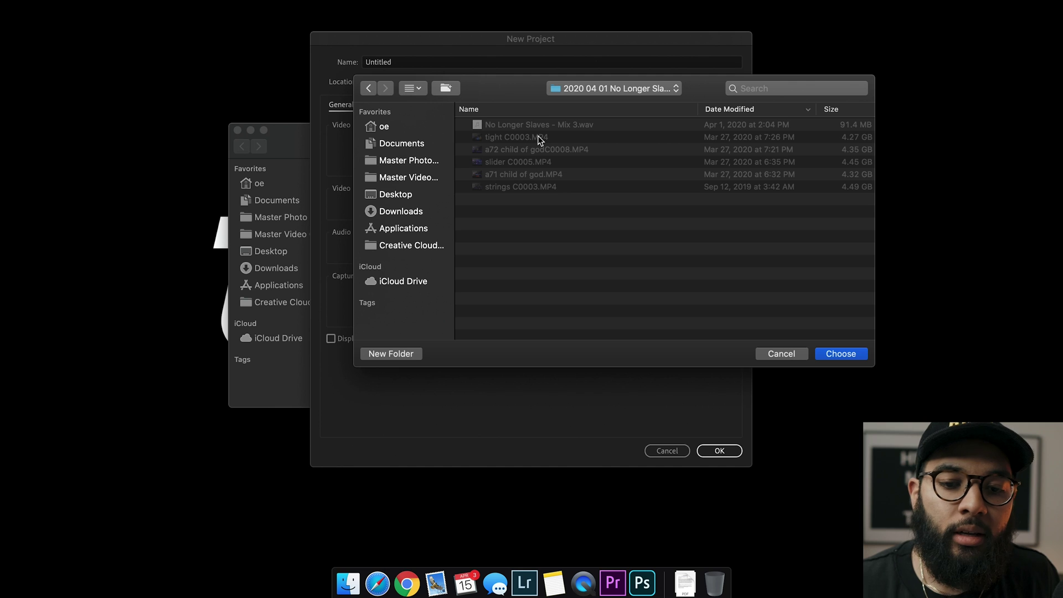
pyautogui.click(856, 356)
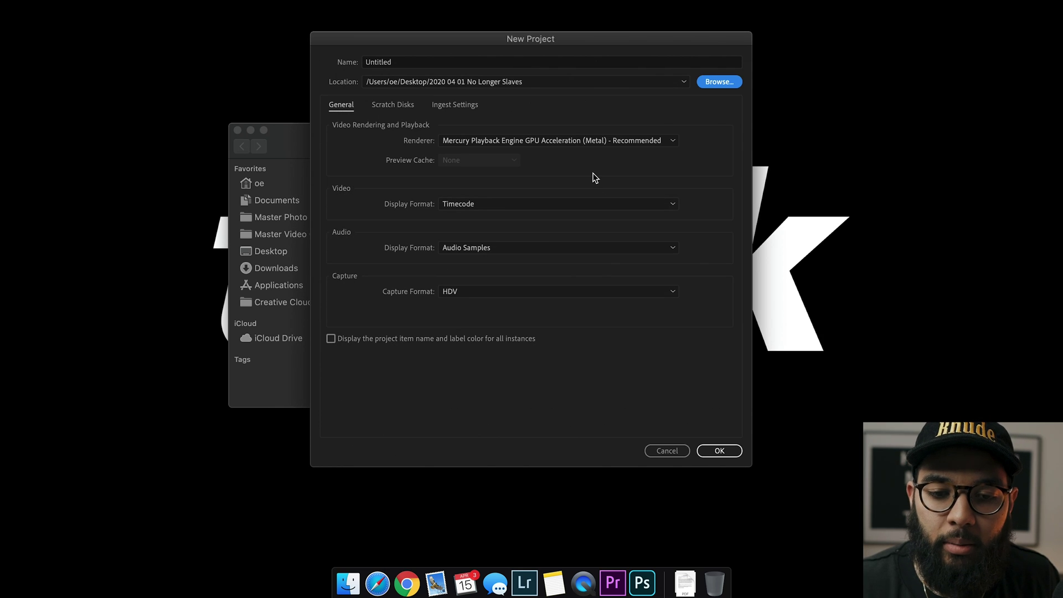
# Step: Name the project 'No Longer Slaves' and create it
pyautogui.click(480, 63)
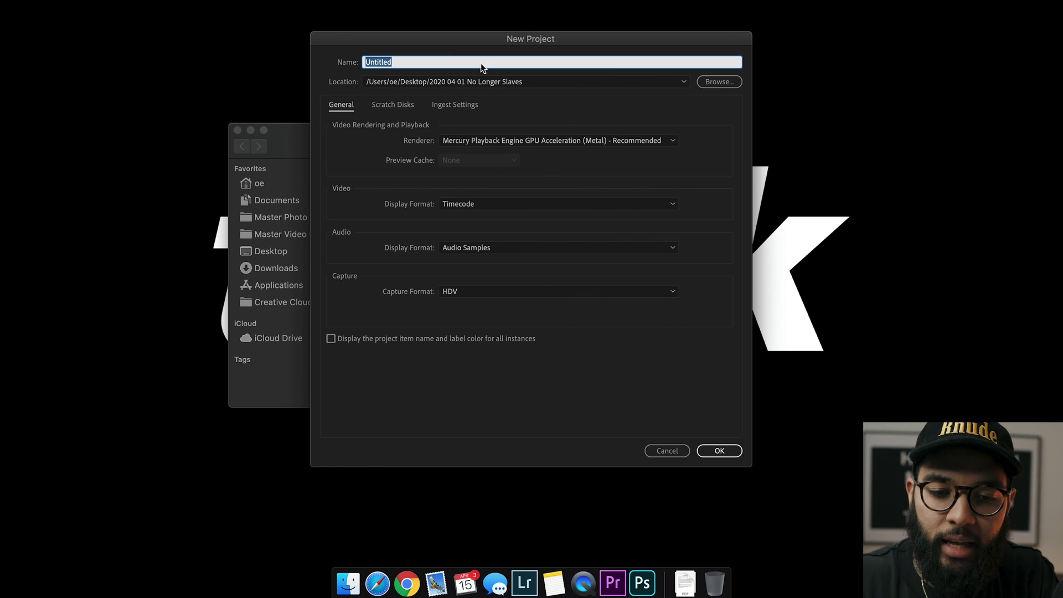
pyautogui.write('No ')
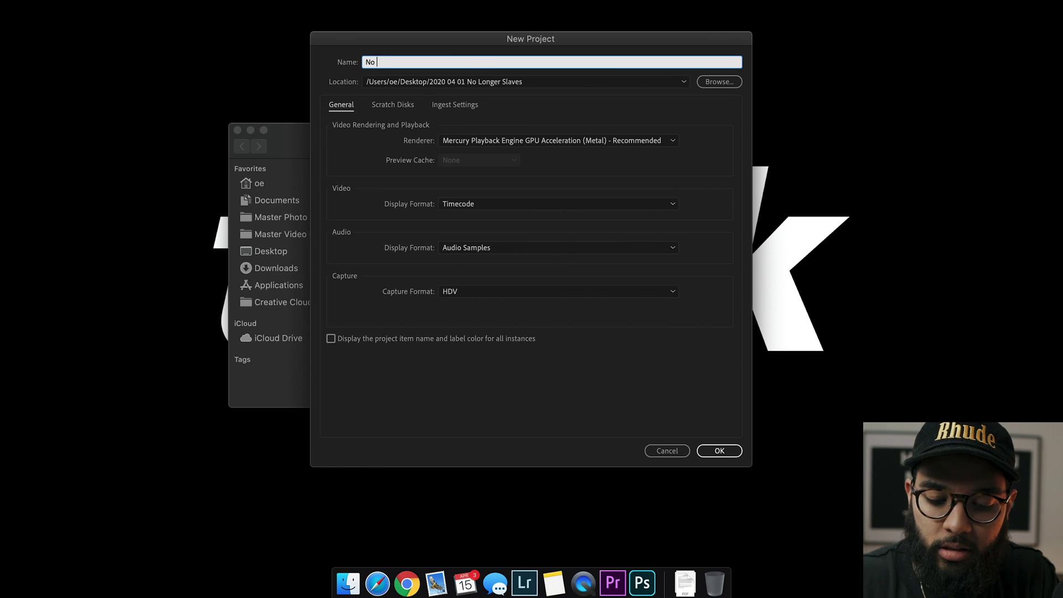
pyautogui.write('Longer Slaves')
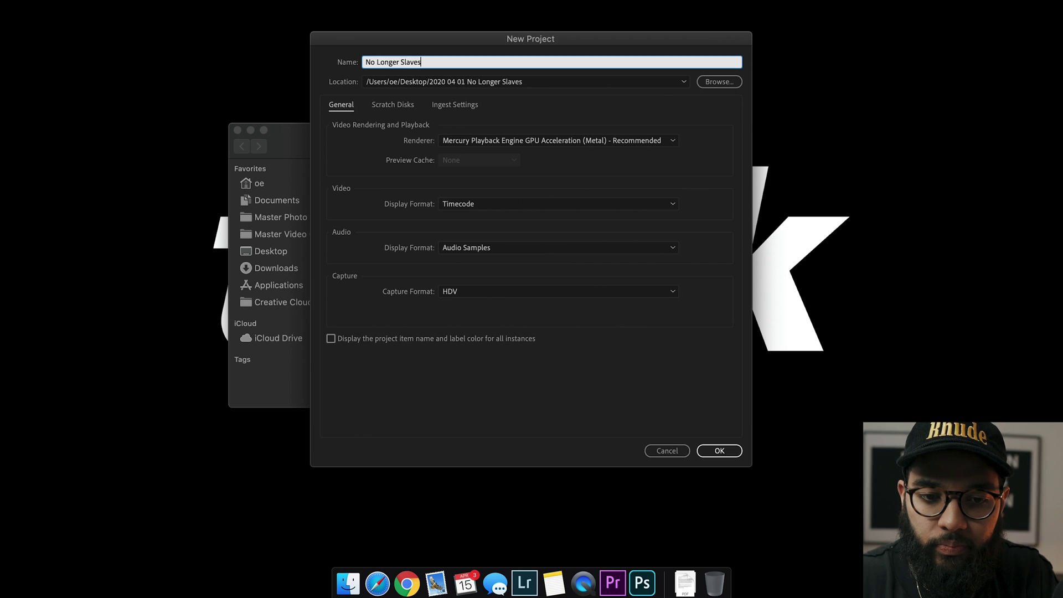
pyautogui.press('Return')
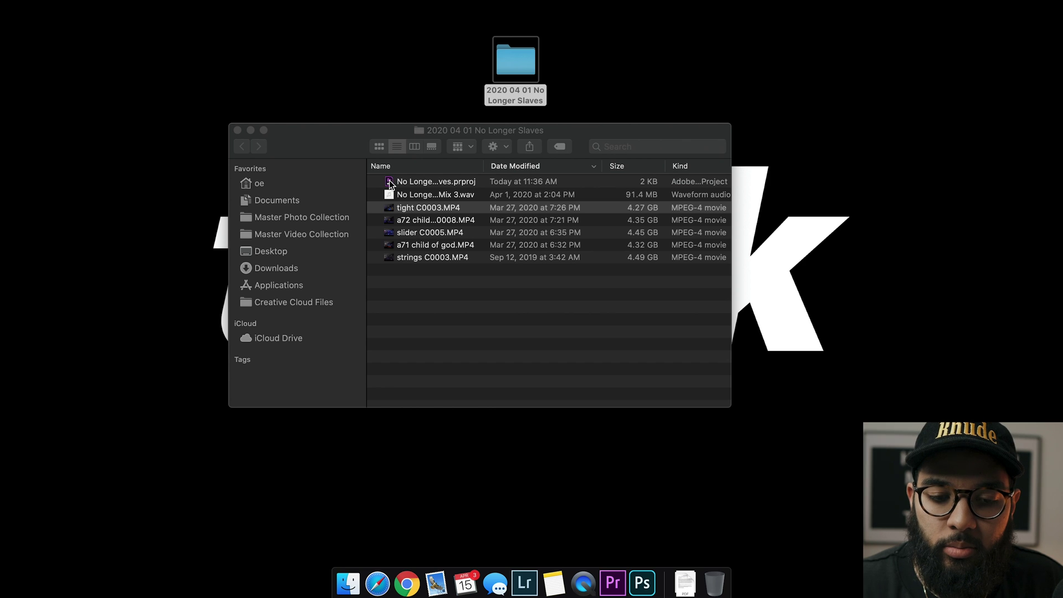
# Step: Close the Finder project folder window
pyautogui.click(387, 208)
pyautogui.click(440, 349)
pyautogui.moveTo(323, 136); pyautogui.dragTo(389, 181)
pyautogui.click(303, 175)
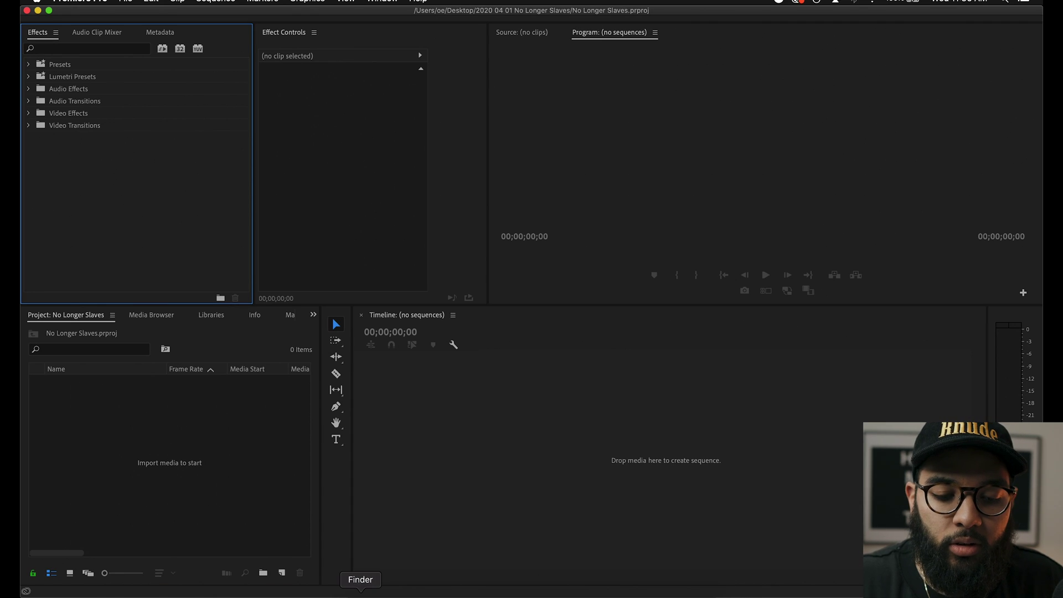
# Step: Import the five camera clips and Mix 3 WAV, then select all six items
pyautogui.click(216, 469)
pyautogui.doubleClick(216, 469)
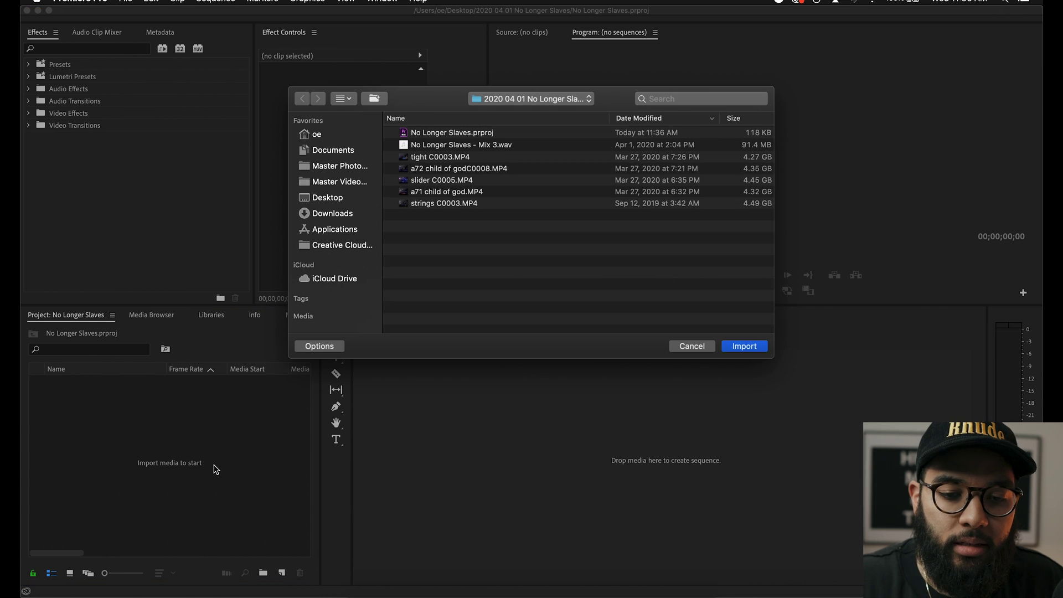
pyautogui.keyDown('shift'); pyautogui.click(436, 148); pyautogui.keyUp('shift')
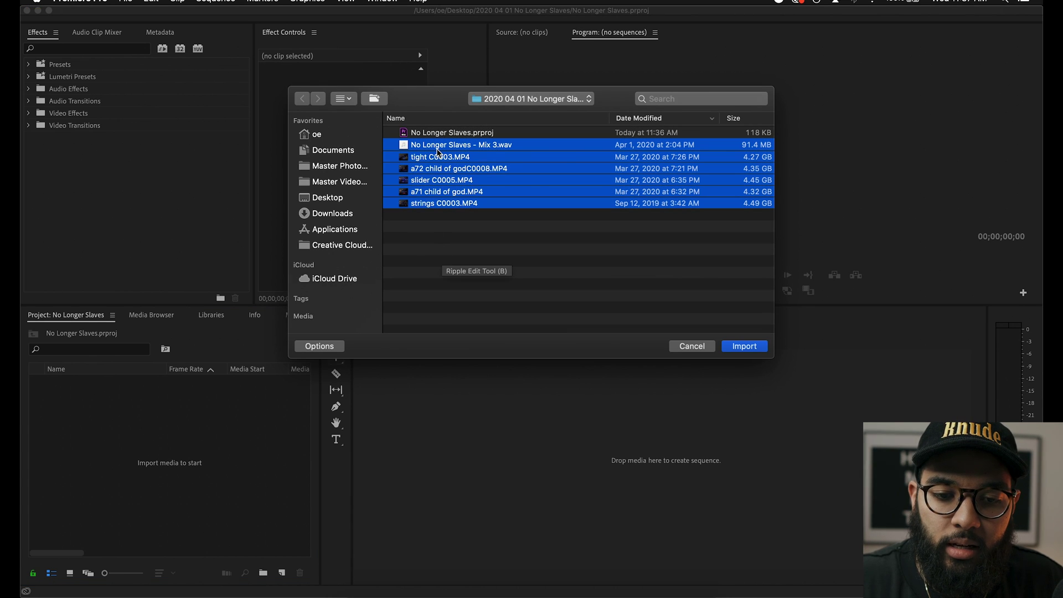
pyautogui.click(744, 346)
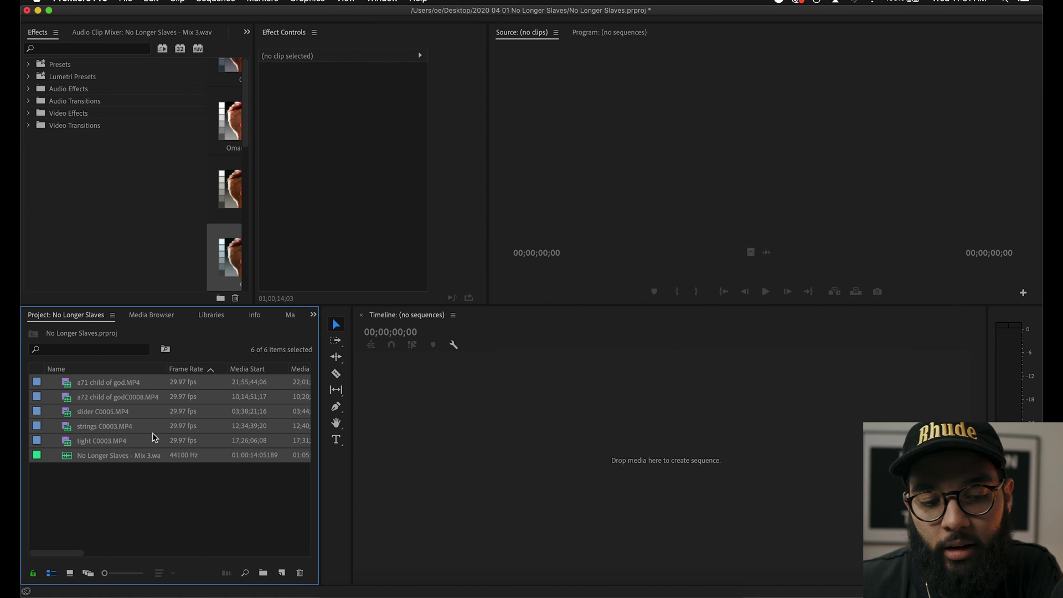
pyautogui.moveTo(109, 491); pyautogui.dragTo(100, 355)
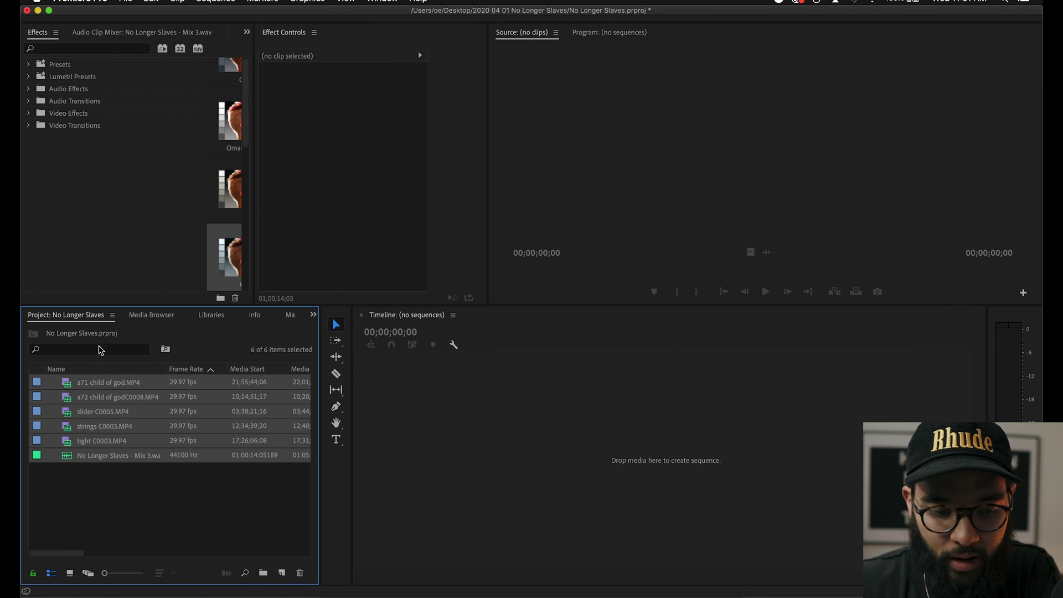
# Step: Open Create Multi-Camera Source Sequence for the selected clips, keeping Custom naming
pyautogui.rightClick(100, 419)
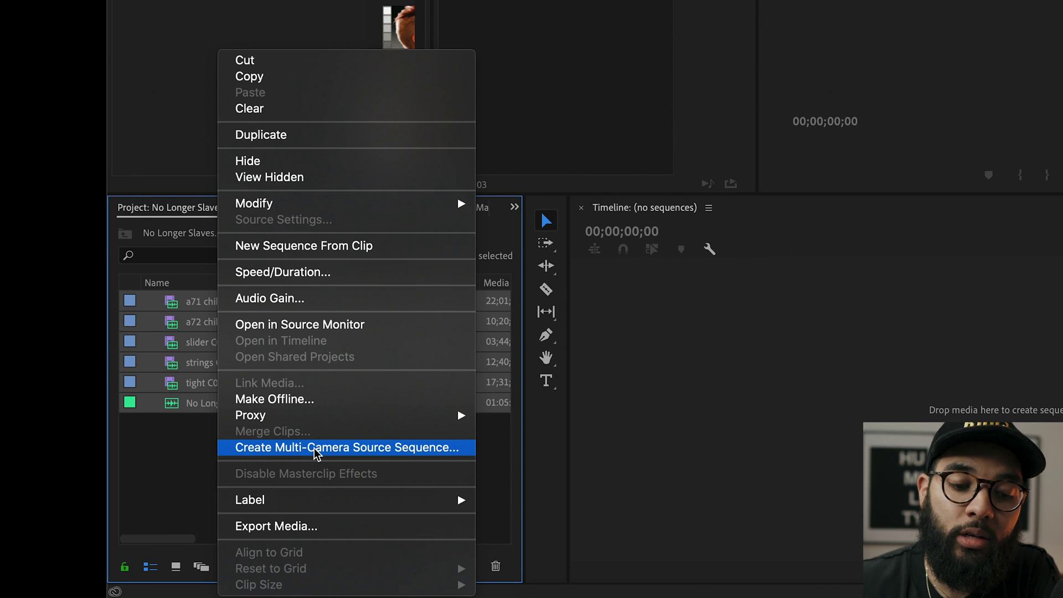
pyautogui.click(316, 452)
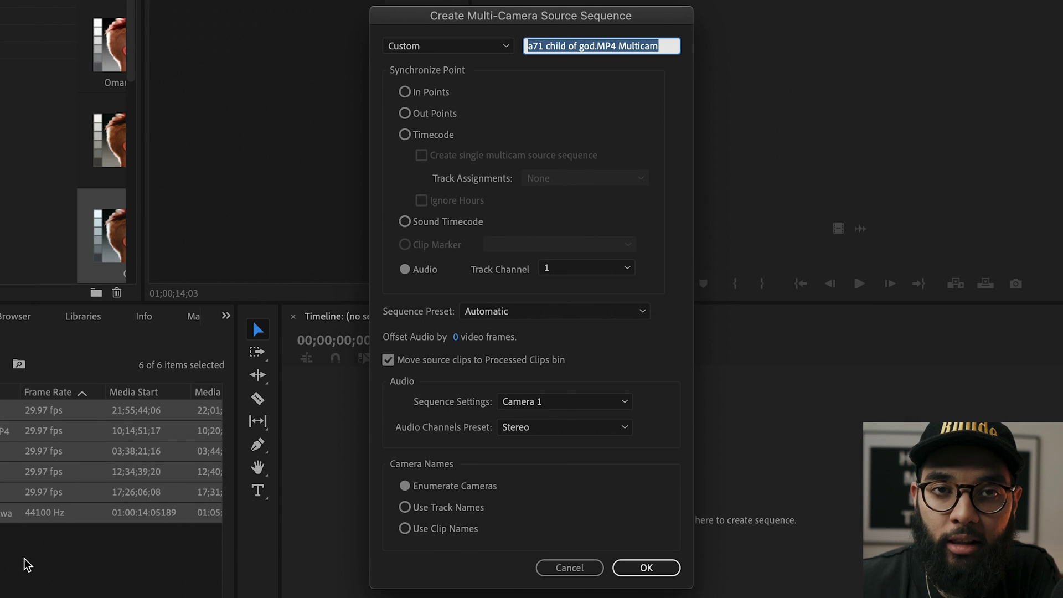
pyautogui.click(455, 47)
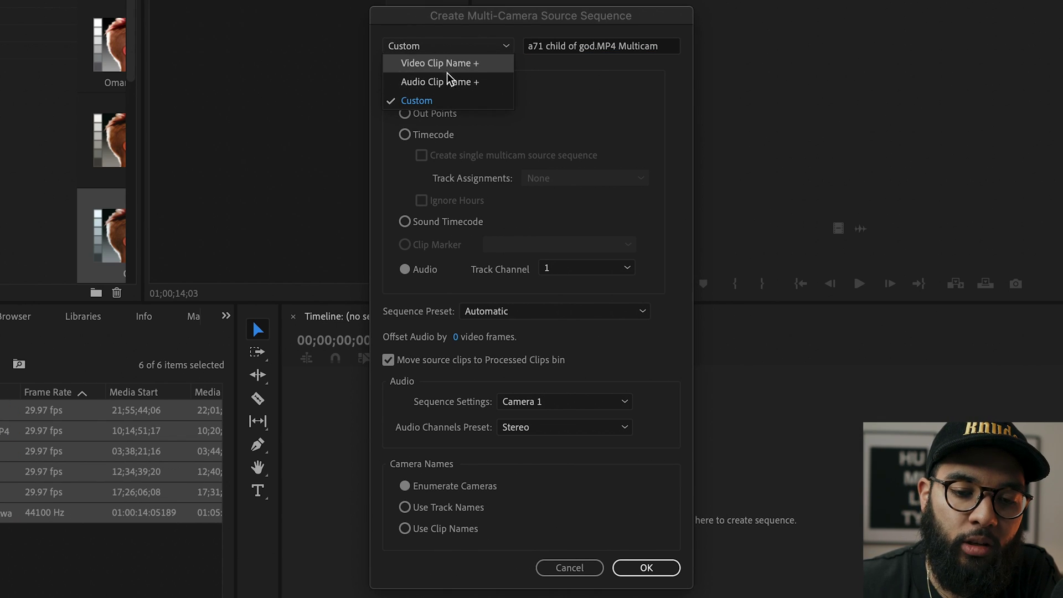
pyautogui.click(434, 100)
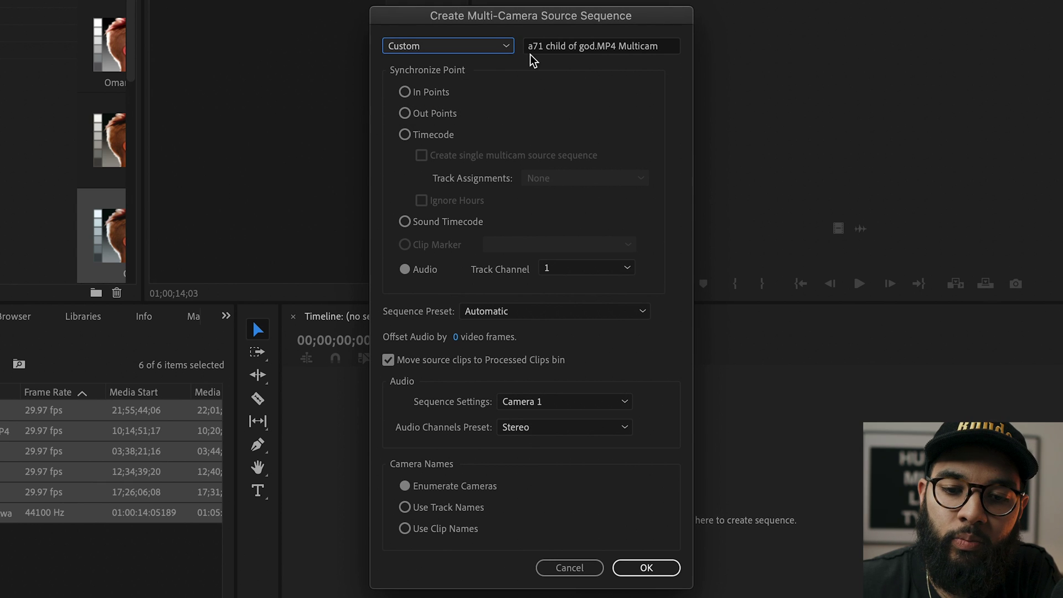
# Step: Name the audio-synced multicam sequence 'no longer slaves', create it, and select it
pyautogui.doubleClick(565, 46)
pyautogui.press('super+a')
pyautogui.press('BackSpace')
pyautogui.write('no longer')
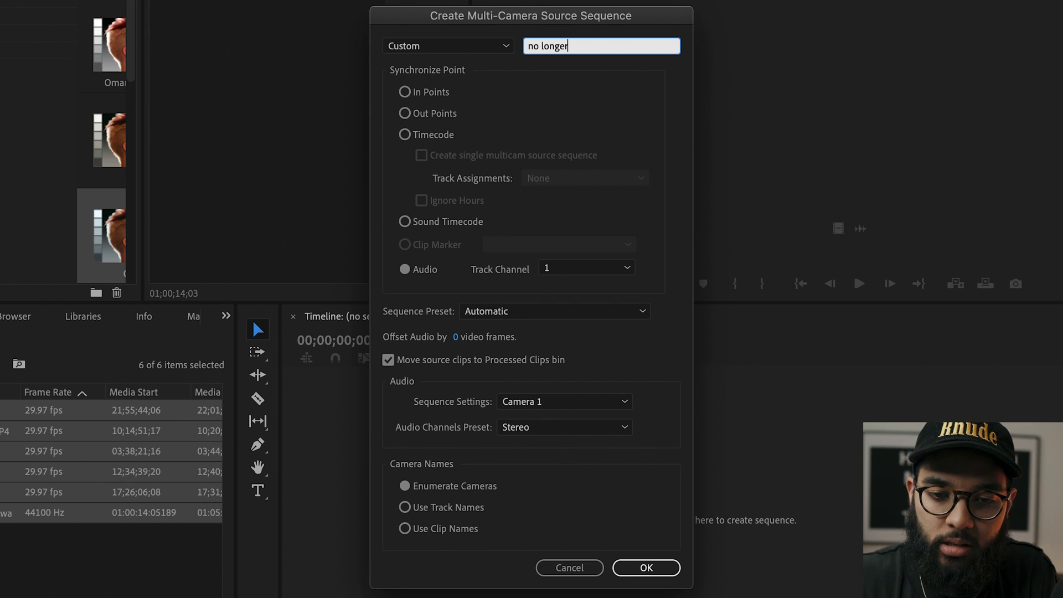
pyautogui.write(' slaves')
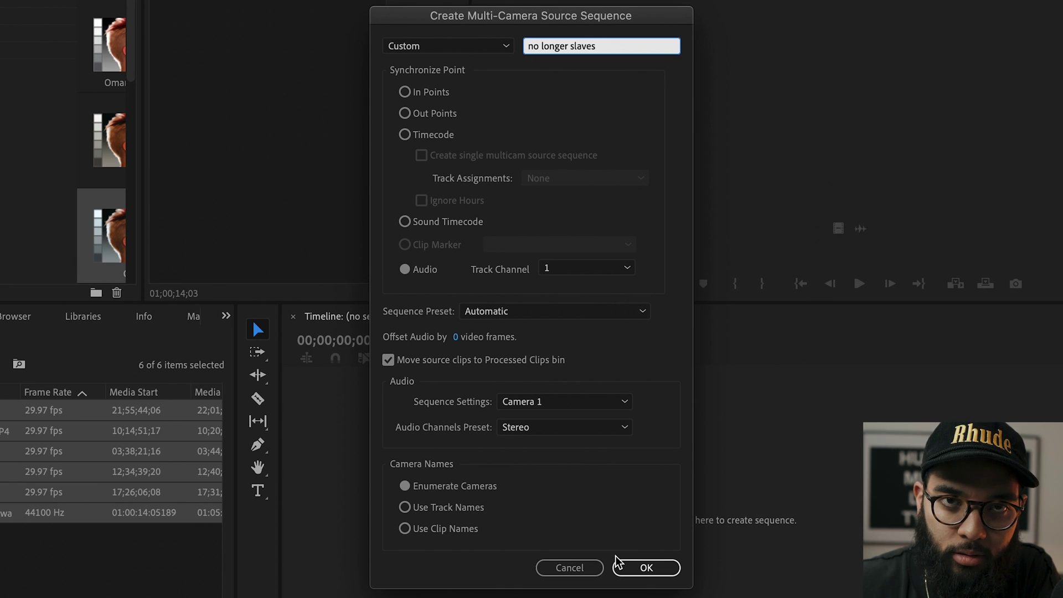
pyautogui.click(648, 567)
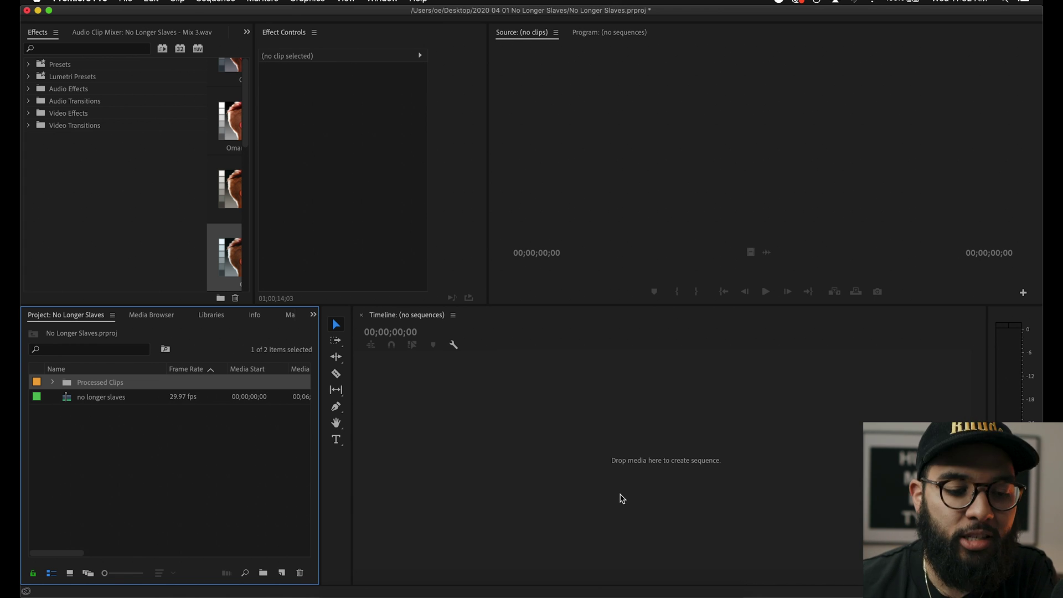
pyautogui.click(65, 402)
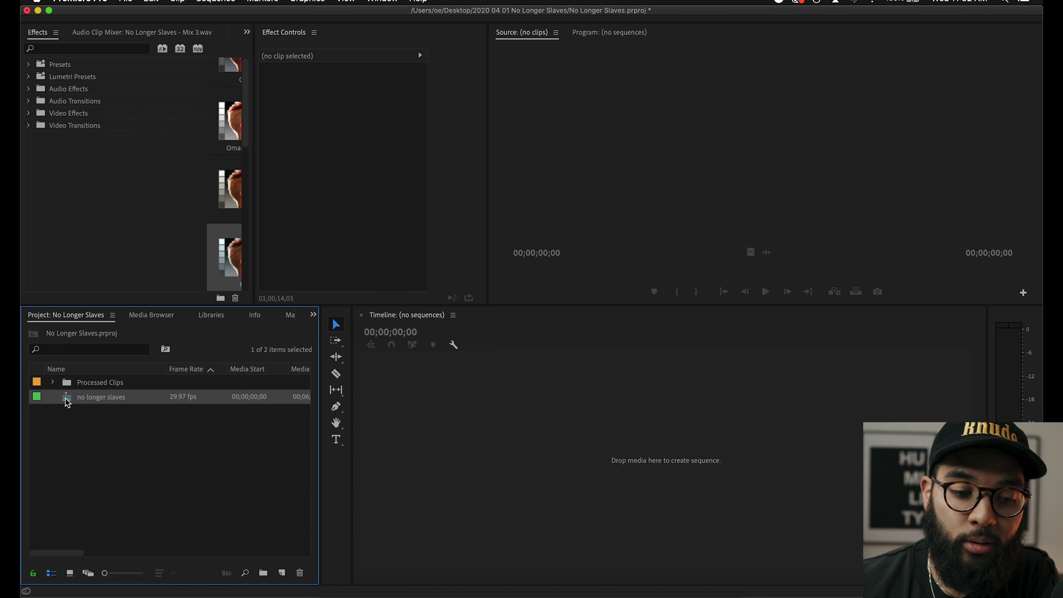
# Step: Open the no longer slaves sequence in the timeline and preview from 00;02;34;13
pyautogui.rightClick(66, 402)
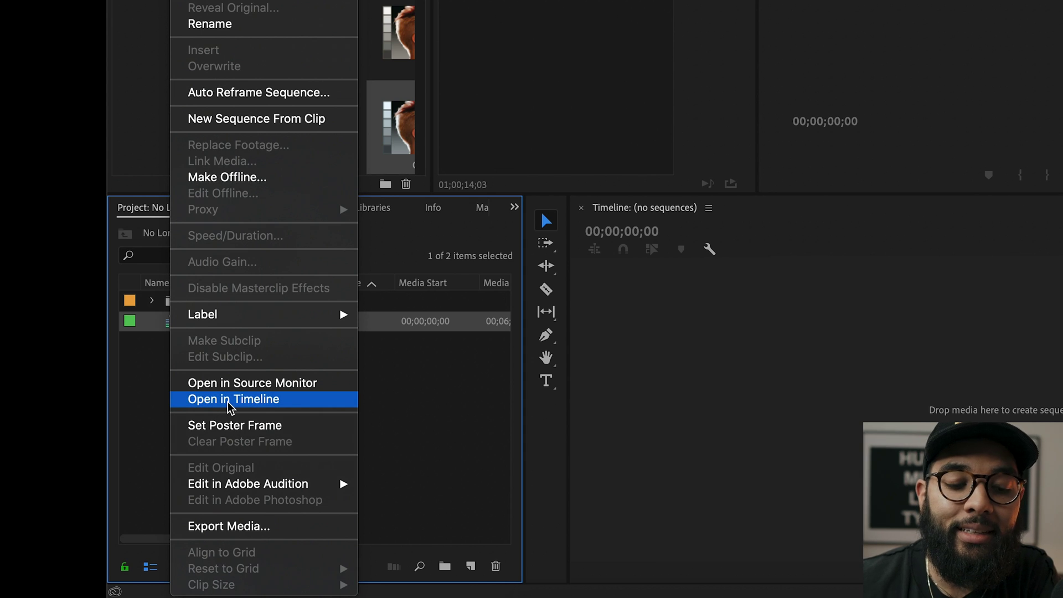
pyautogui.click(229, 399)
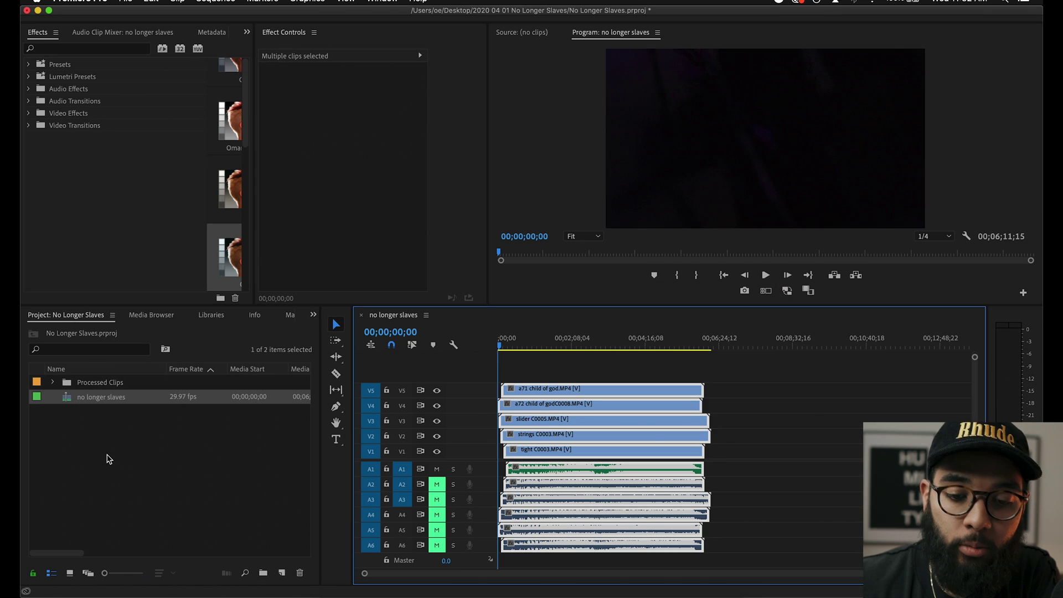
pyautogui.click(760, 458)
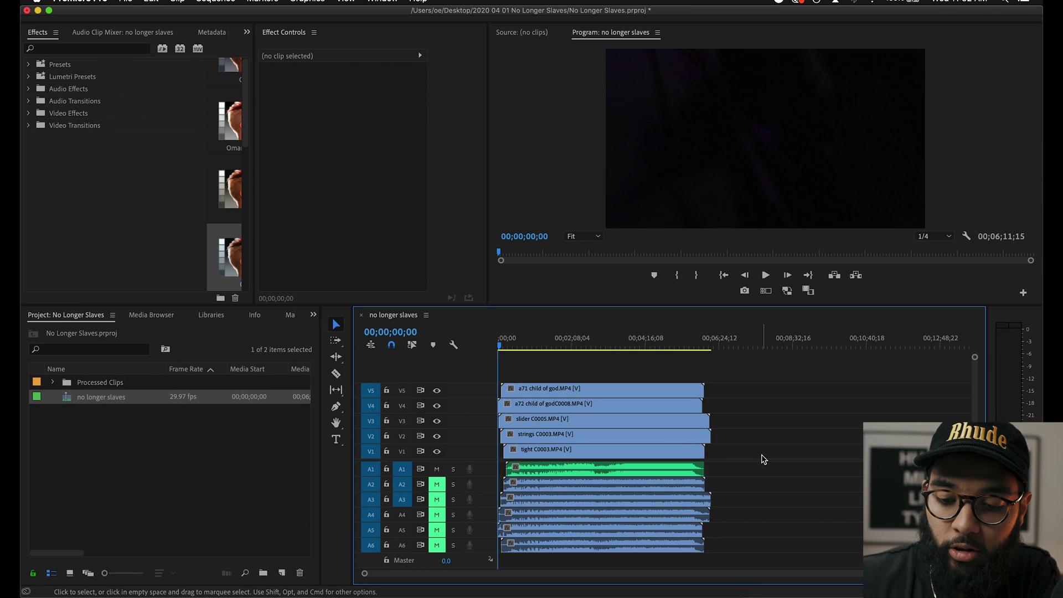
pyautogui.press('=')
pyautogui.press('=')
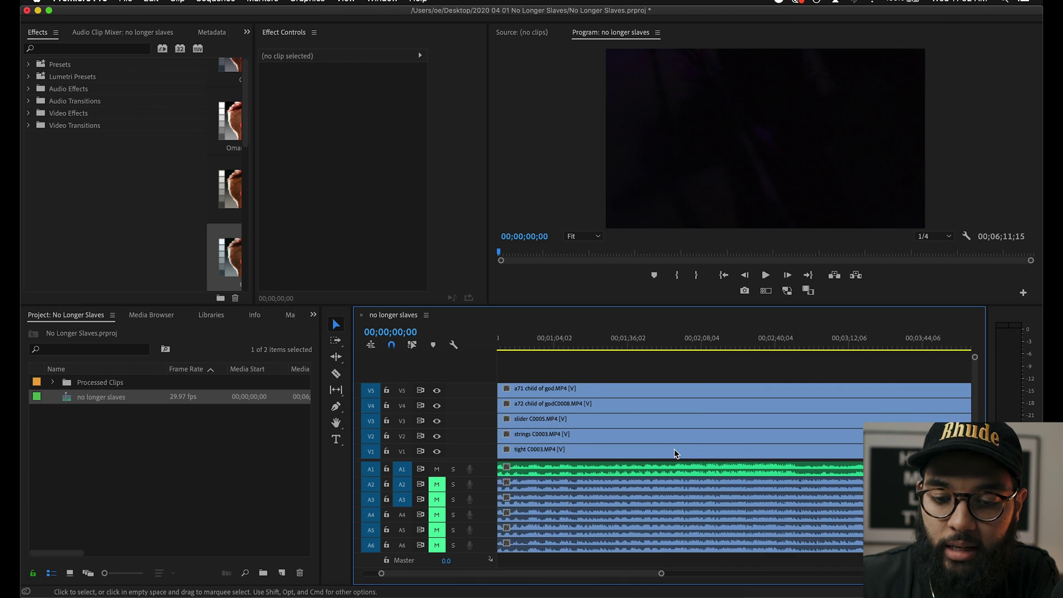
pyautogui.press('-')
pyautogui.press('-')
pyautogui.click(573, 344)
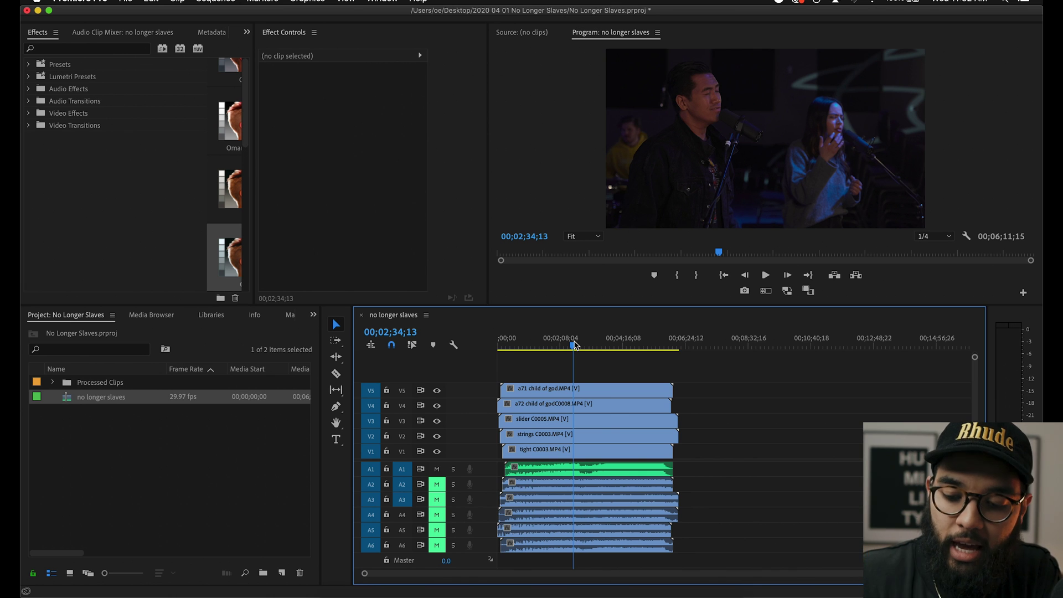
# Step: Select the camera audio clips on tracks A2 through A6
pyautogui.press('=')
pyautogui.press('=')
pyautogui.press('-')
pyautogui.press('-')
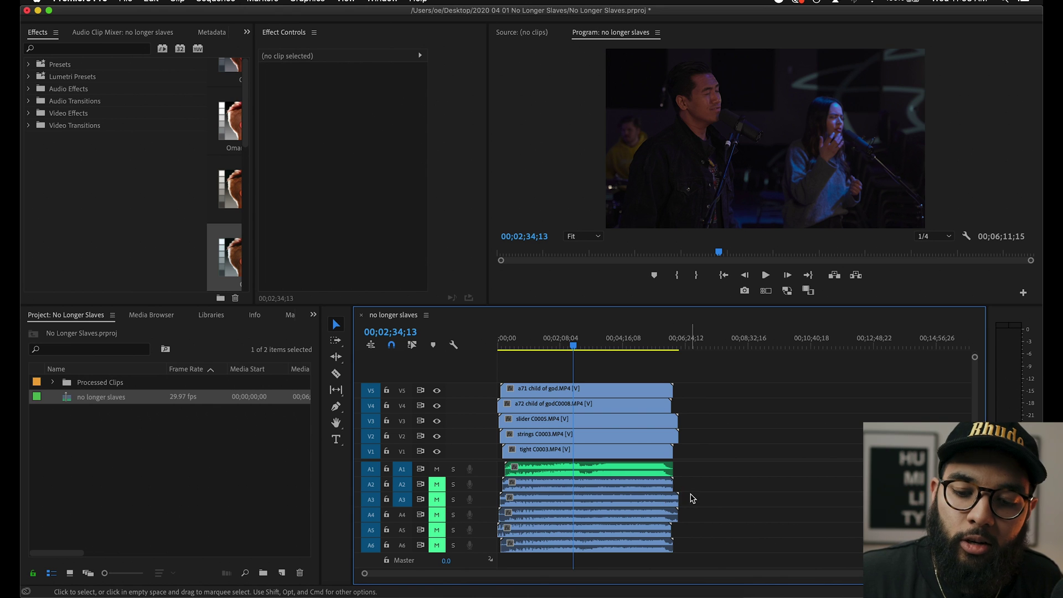
pyautogui.moveTo(696, 486); pyautogui.dragTo(588, 550)
# Step: Delete the A2–A6 audio clips and remove all empty audio tracks, leaving only A1
pyautogui.press('Delete')
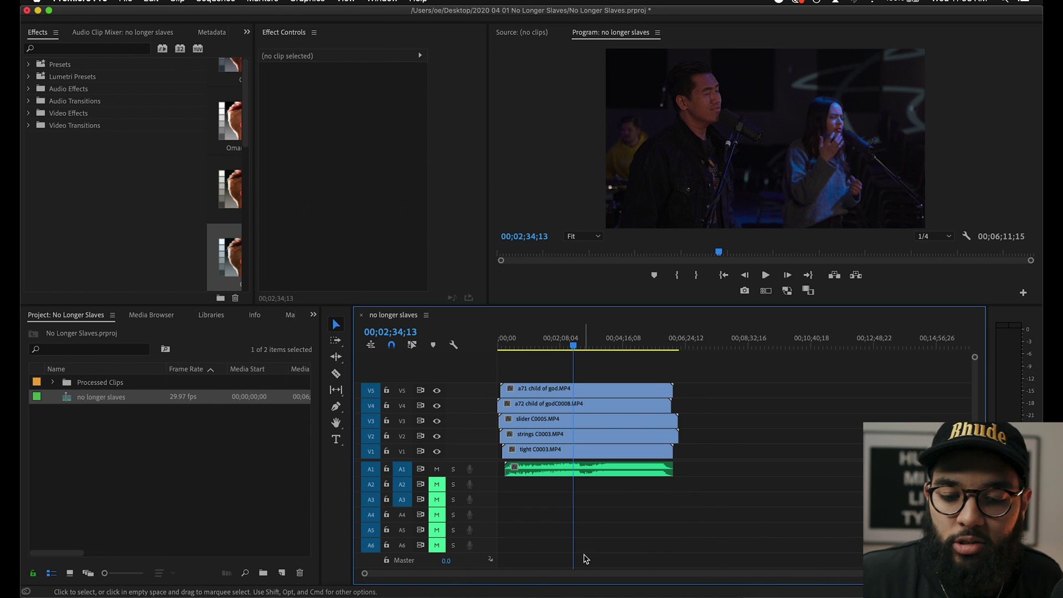
pyautogui.rightClick(480, 426)
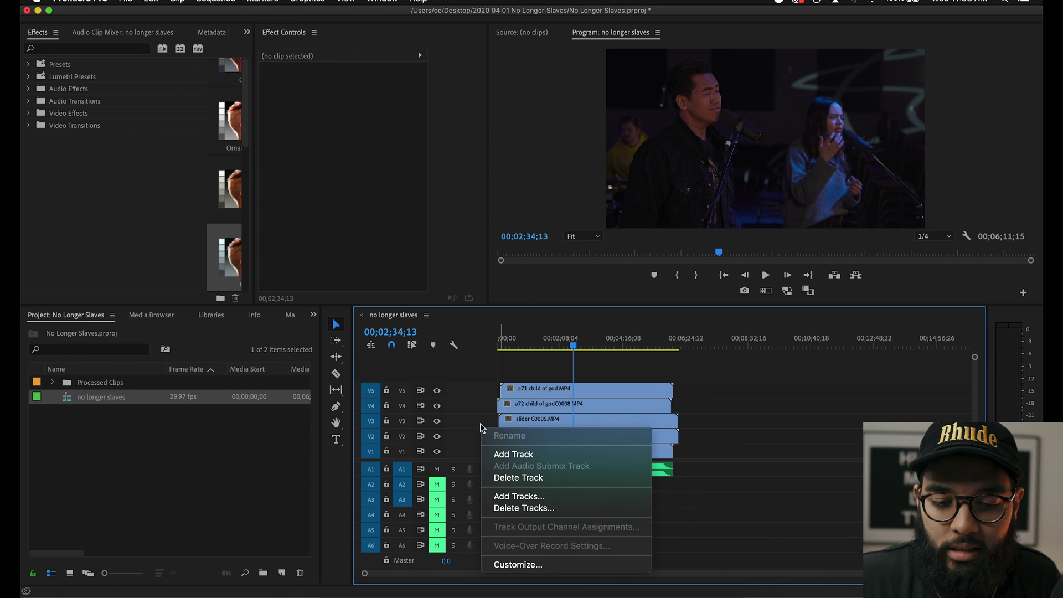
pyautogui.click(515, 507)
pyautogui.click(452, 301)
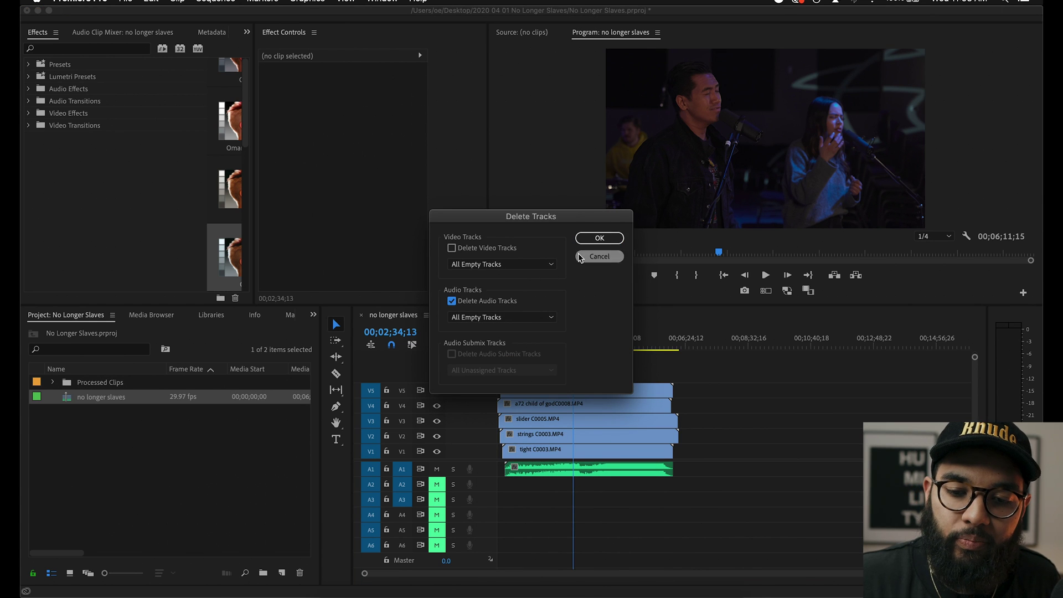
pyautogui.click(589, 239)
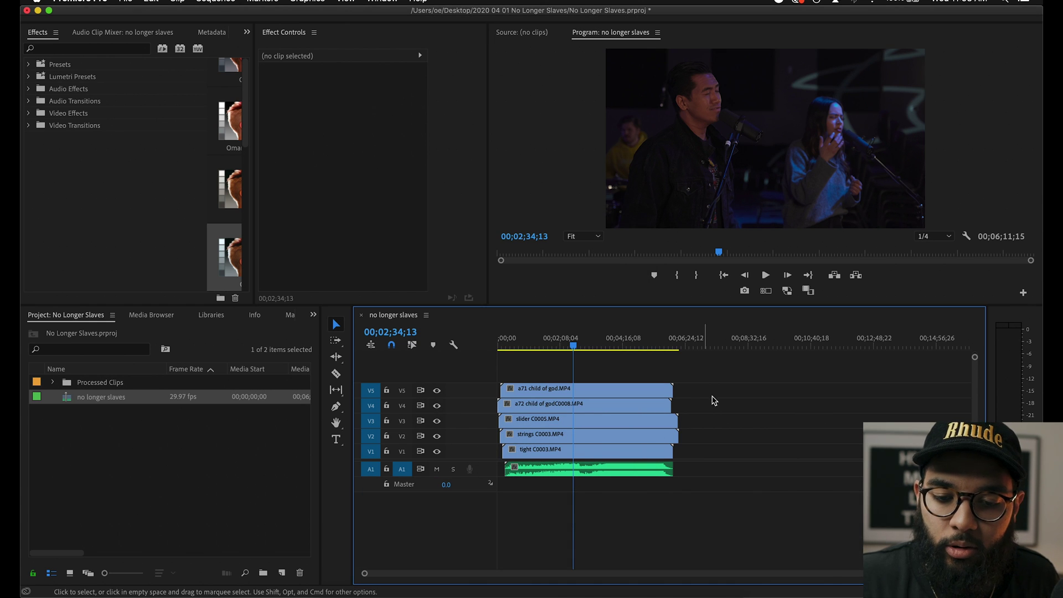
pyautogui.press('=')
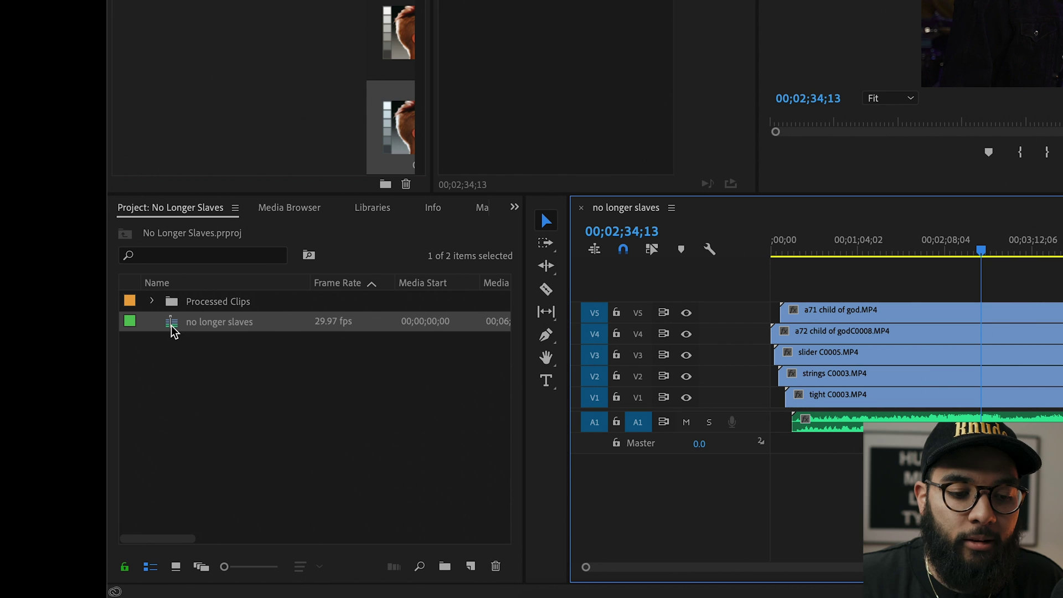
# Step: Nest no longer slaves with New Sequence From Clip and park the playhead at 00;00;20;03
pyautogui.rightClick(172, 329)
pyautogui.scroll(-5, 261, 441)
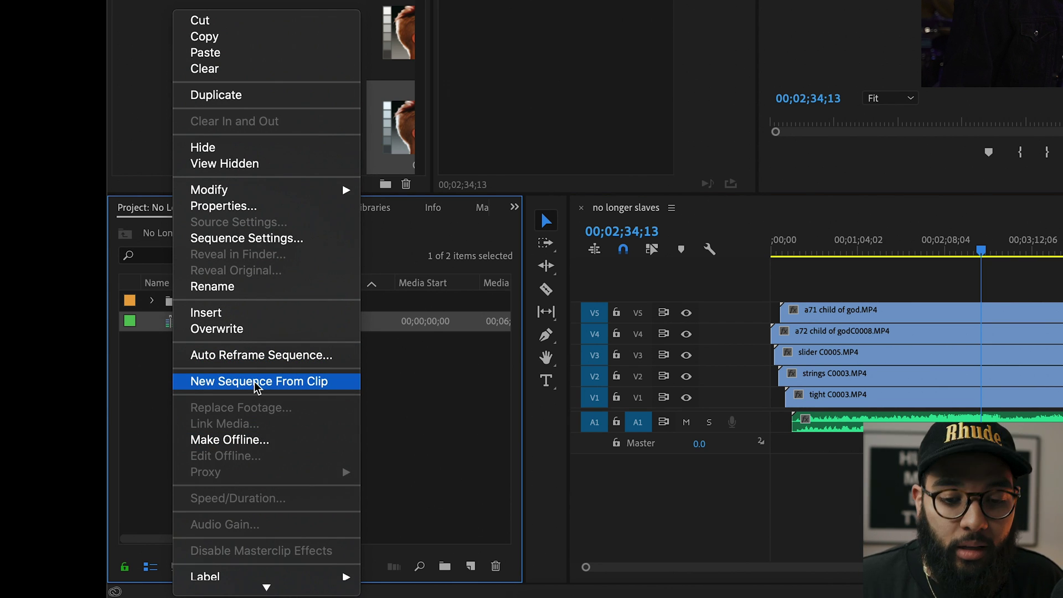
pyautogui.click(256, 382)
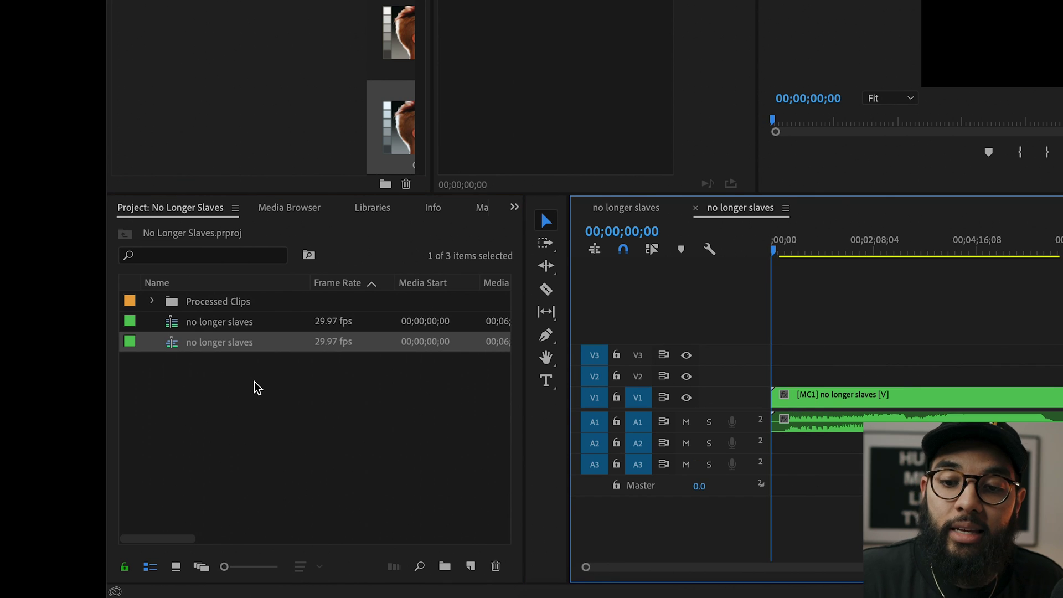
pyautogui.click(788, 246)
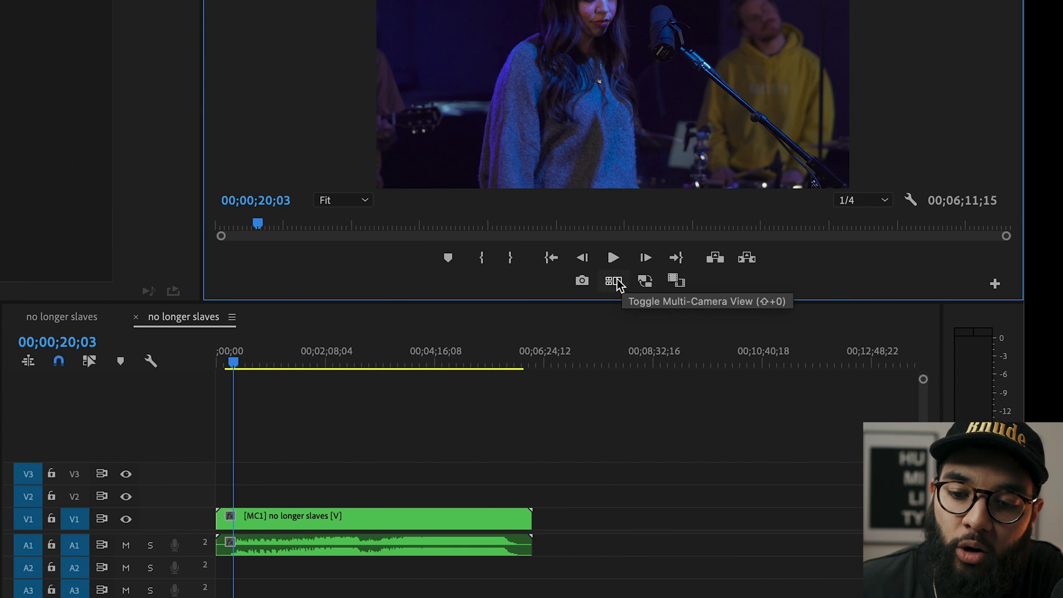
# Step: Add the Export Frame button to the Program monitor controls and enable multi-camera view
pyautogui.click(994, 285)
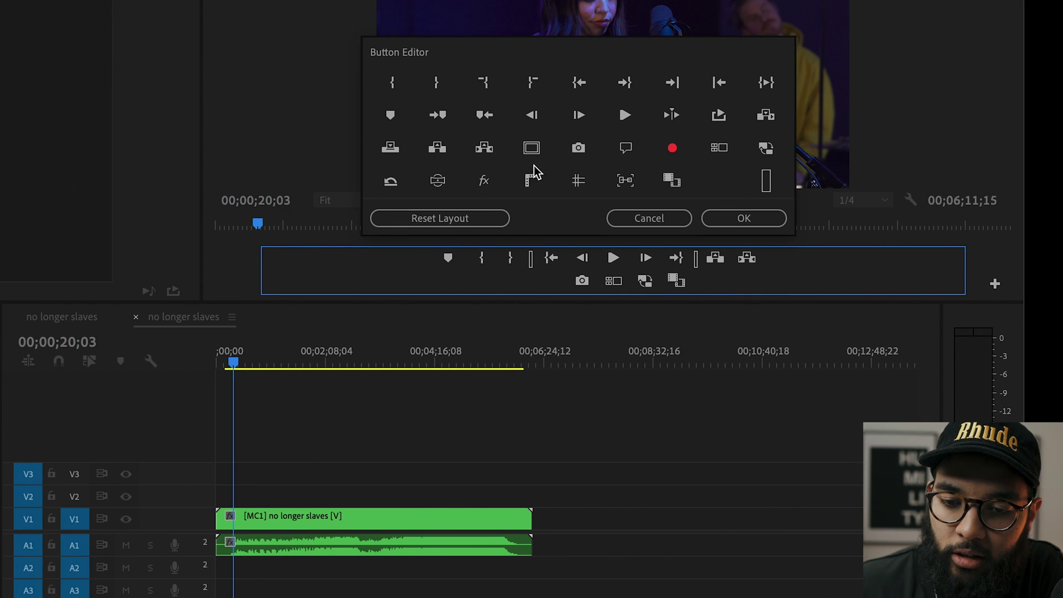
pyautogui.moveTo(607, 177); pyautogui.dragTo(707, 285)
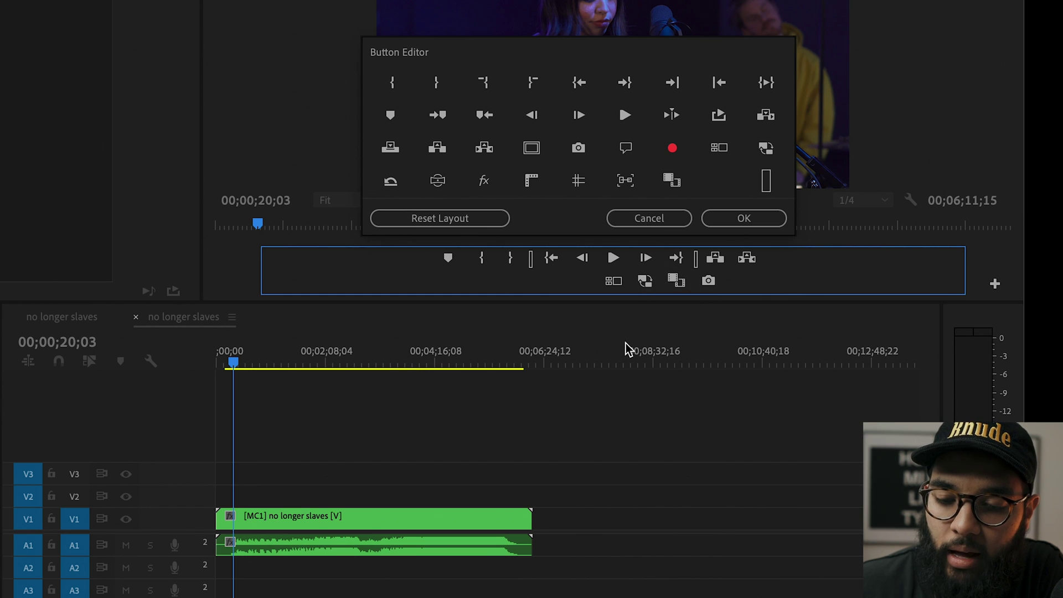
pyautogui.click(743, 218)
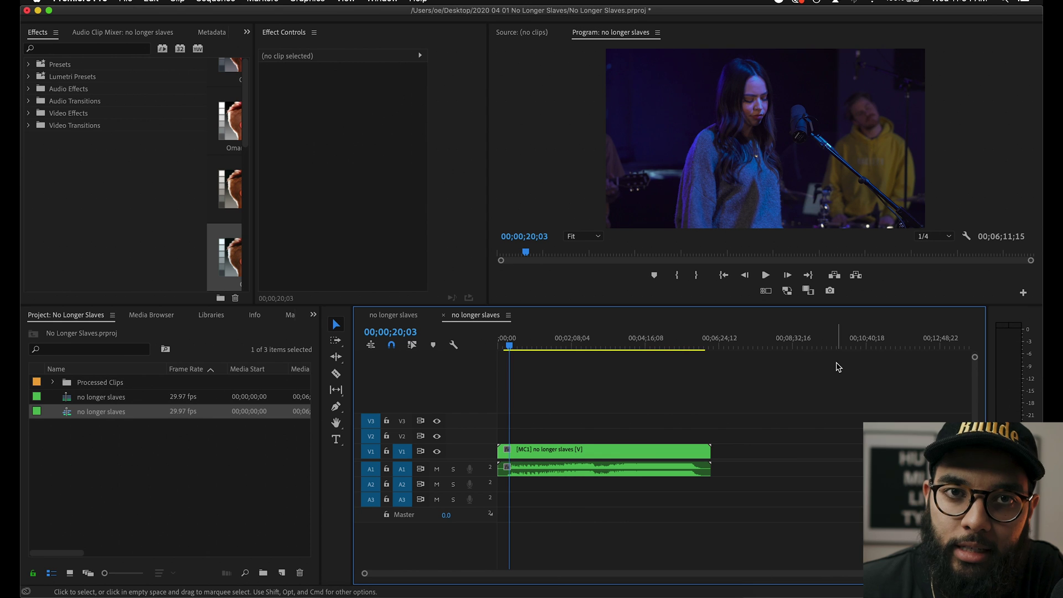
pyautogui.click(766, 292)
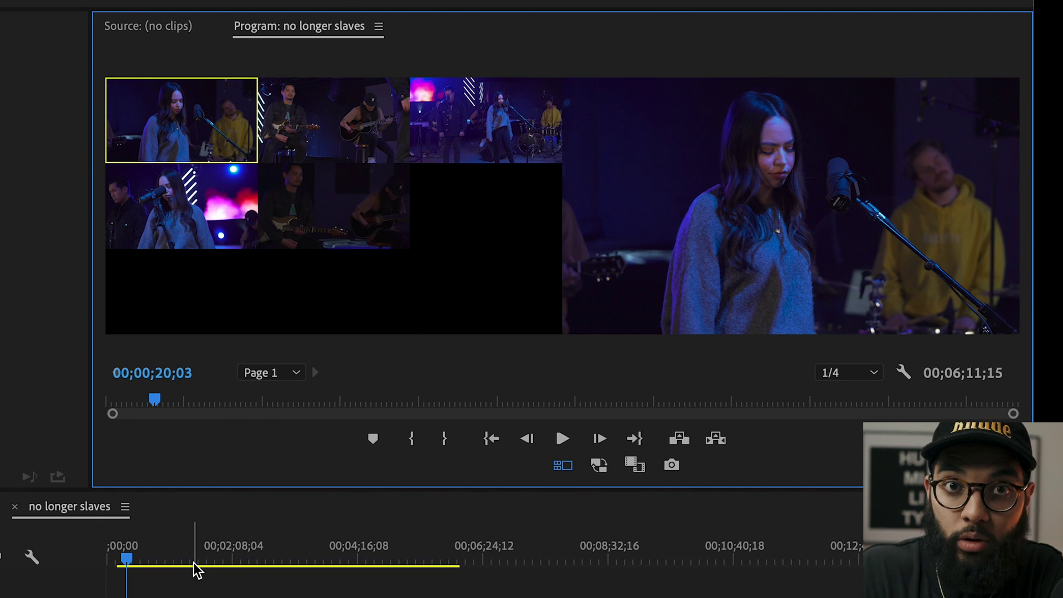
# Step: Turn on camera number and timecode overlays, then preview camera angles 2 and 1
pyautogui.hotkey('shift', '3')
pyautogui.press('=')
pyautogui.press('=')
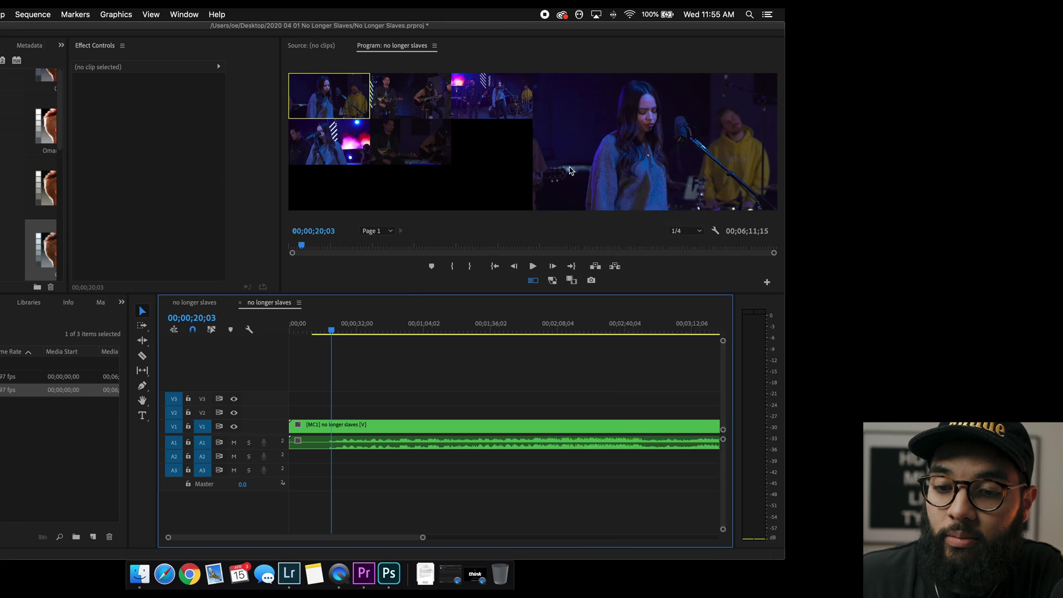
pyautogui.rightClick(643, 282)
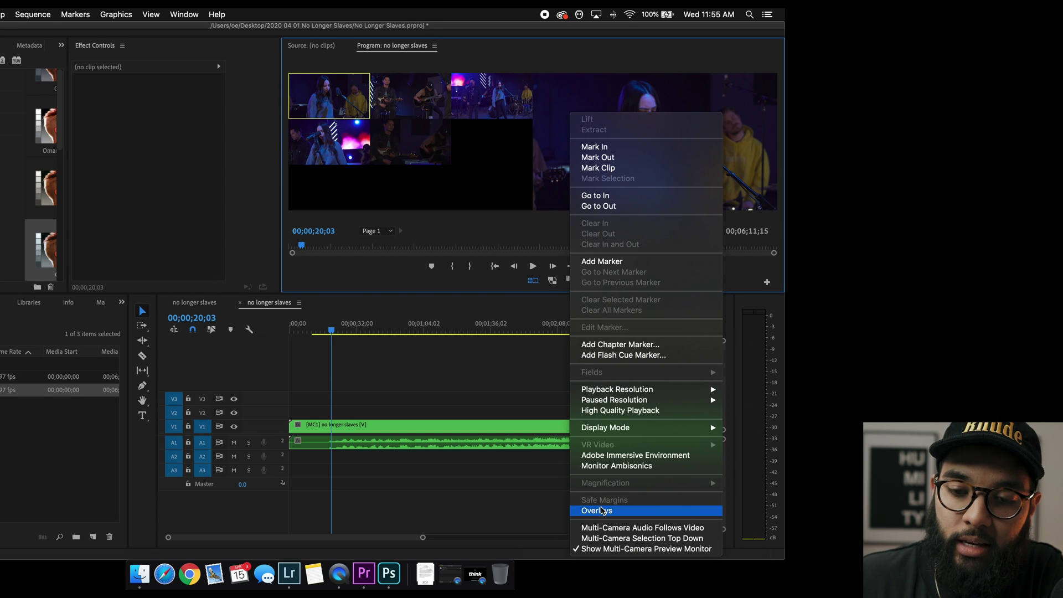
pyautogui.click(602, 510)
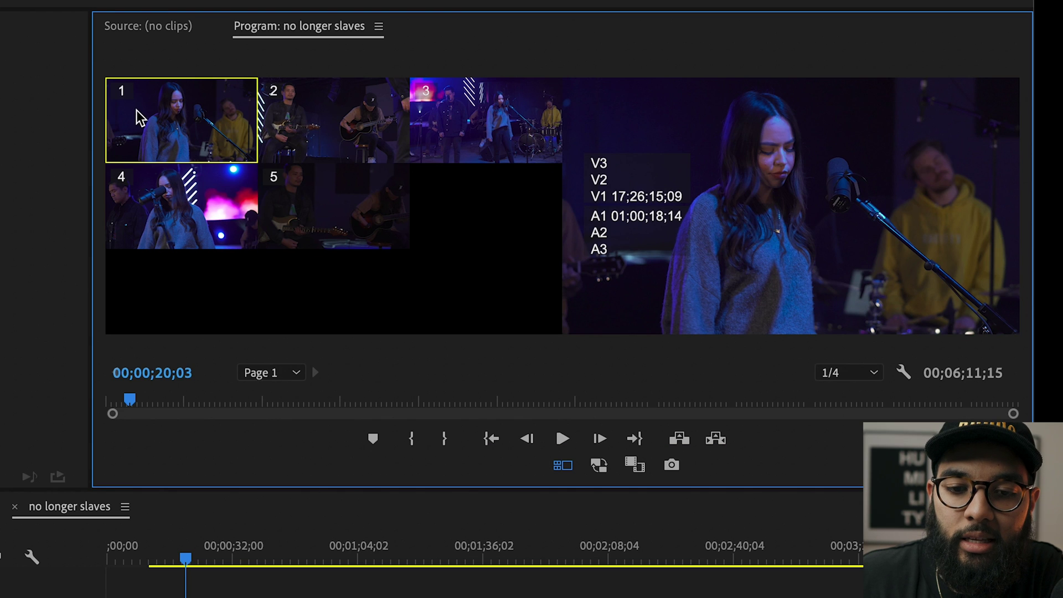
pyautogui.click(287, 129)
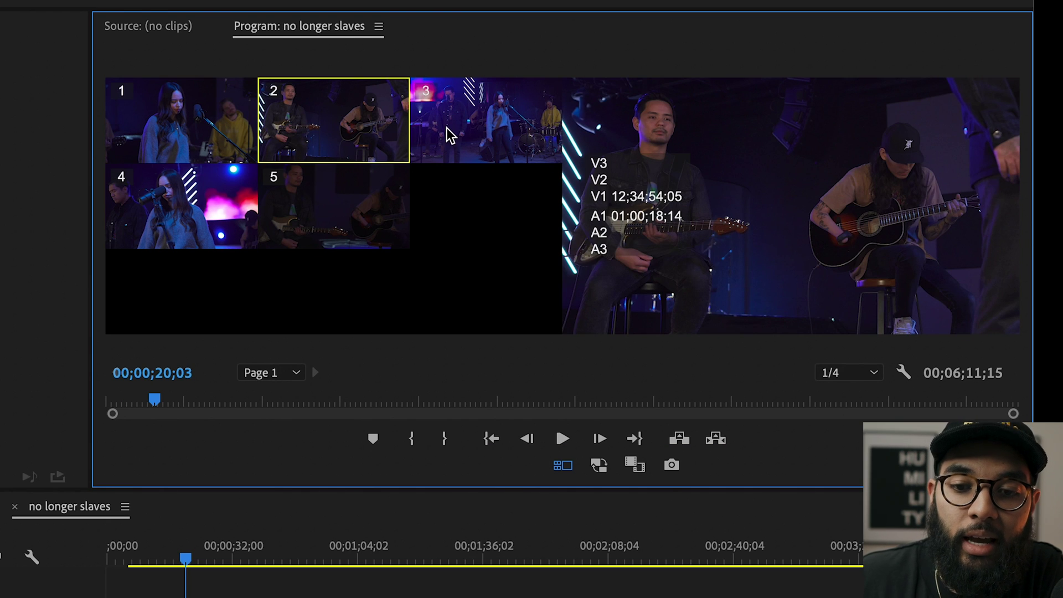
pyautogui.click(221, 131)
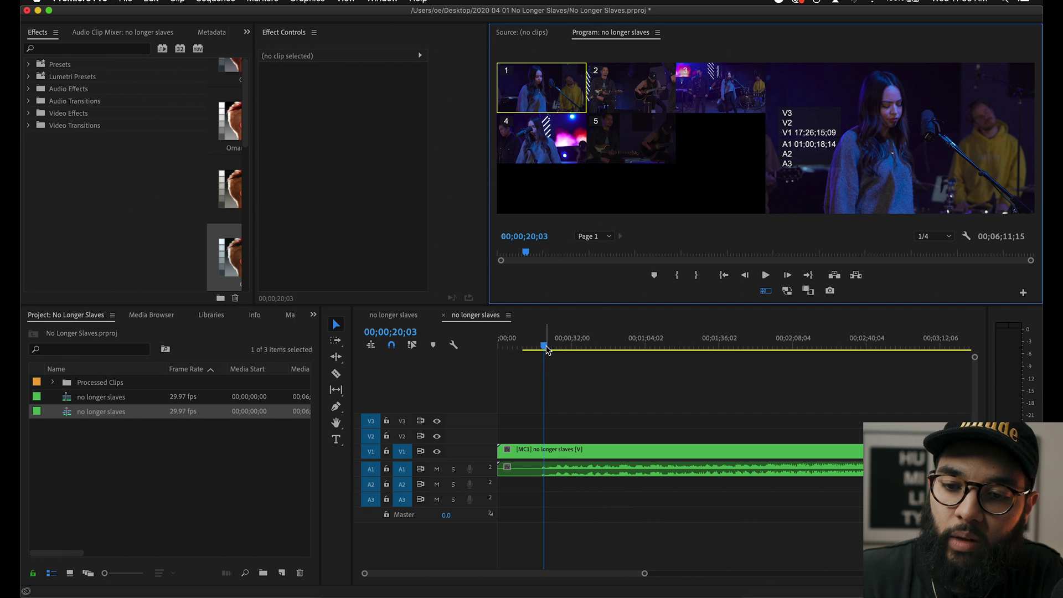
# Step: Switch off V1 targeting and V1/V2 source patching, and target V2
pyautogui.click(611, 384)
pyautogui.press('-')
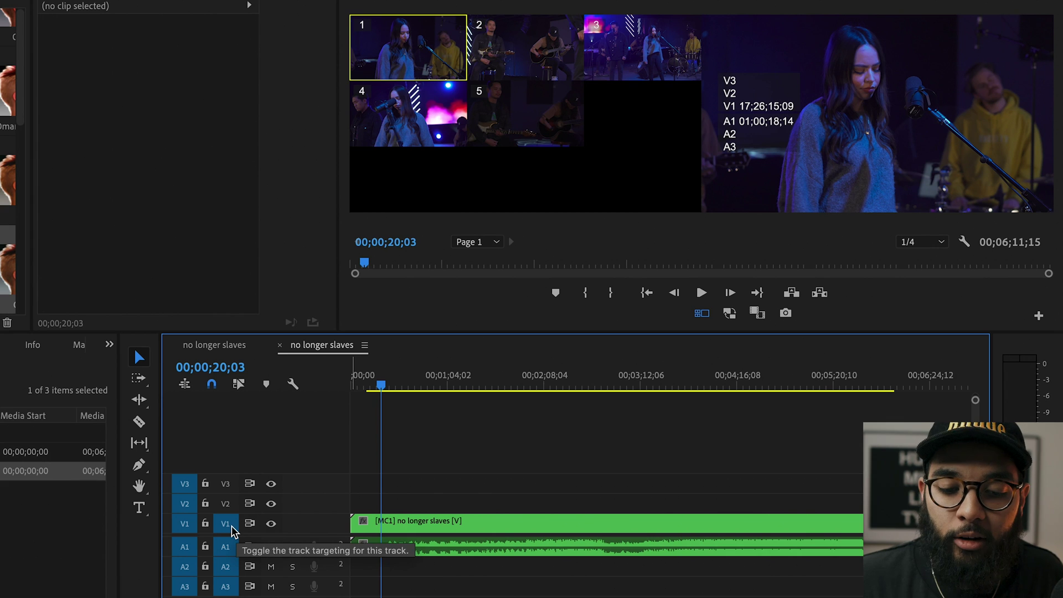
pyautogui.click(401, 451)
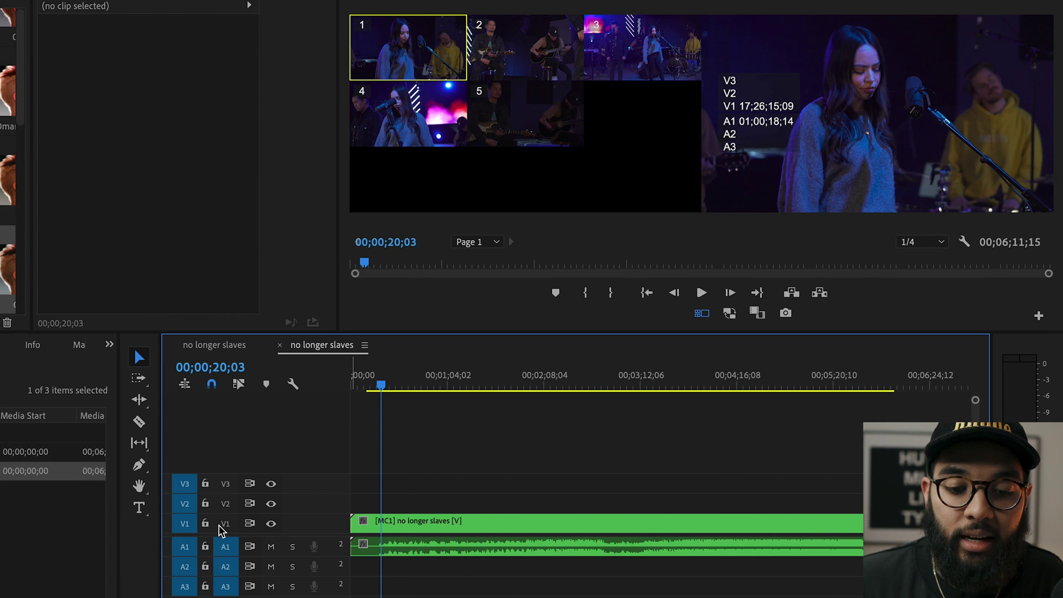
pyautogui.click(187, 527)
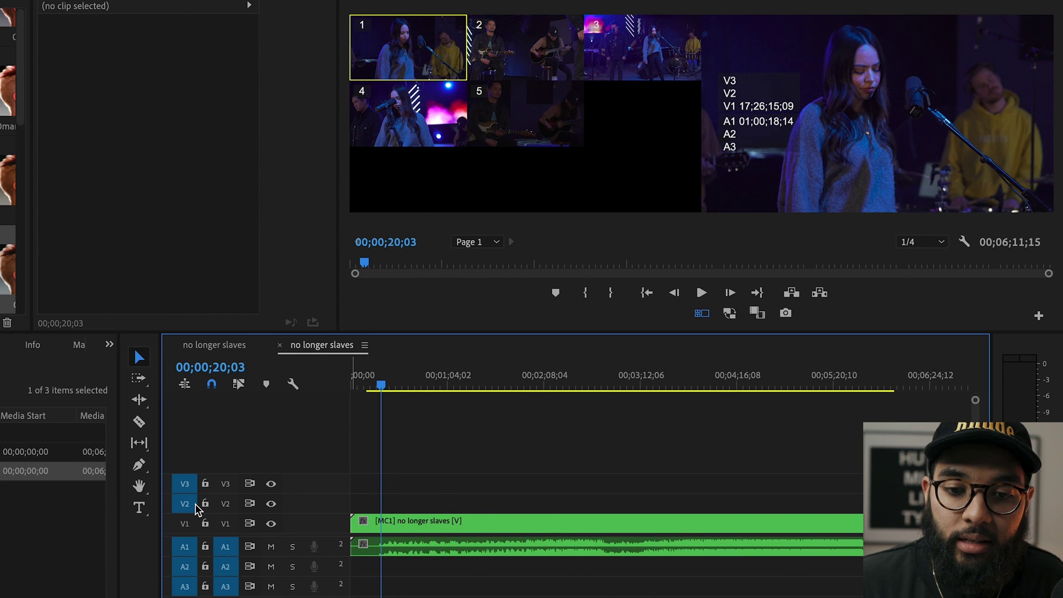
pyautogui.click(187, 503)
pyautogui.click(228, 503)
pyautogui.moveTo(382, 382); pyautogui.dragTo(401, 381)
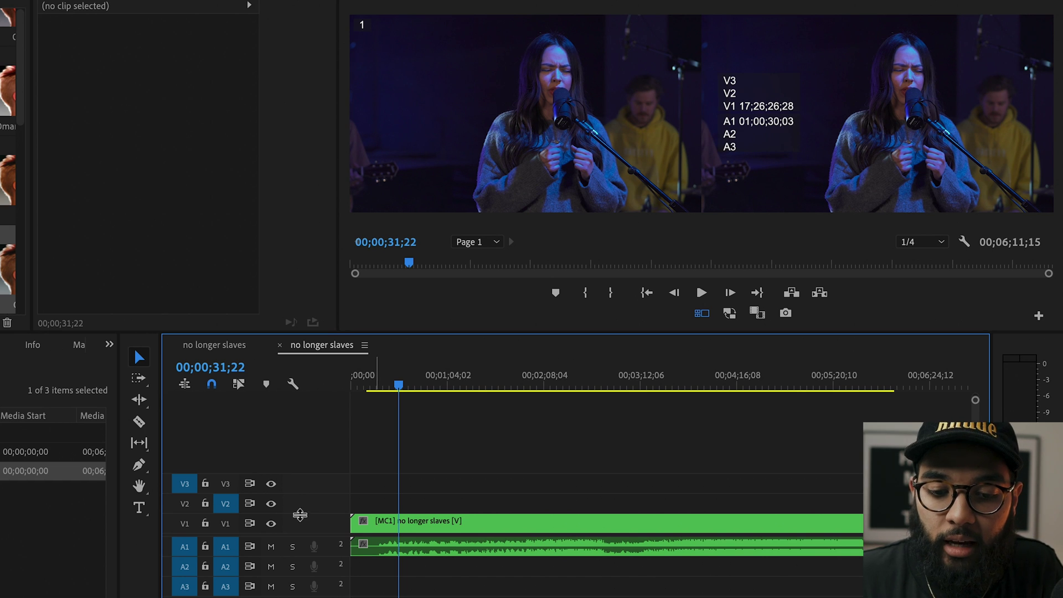
# Step: Re-enable V1 source patching and targeting, with the playhead at 00;00;22;06
pyautogui.click(185, 523)
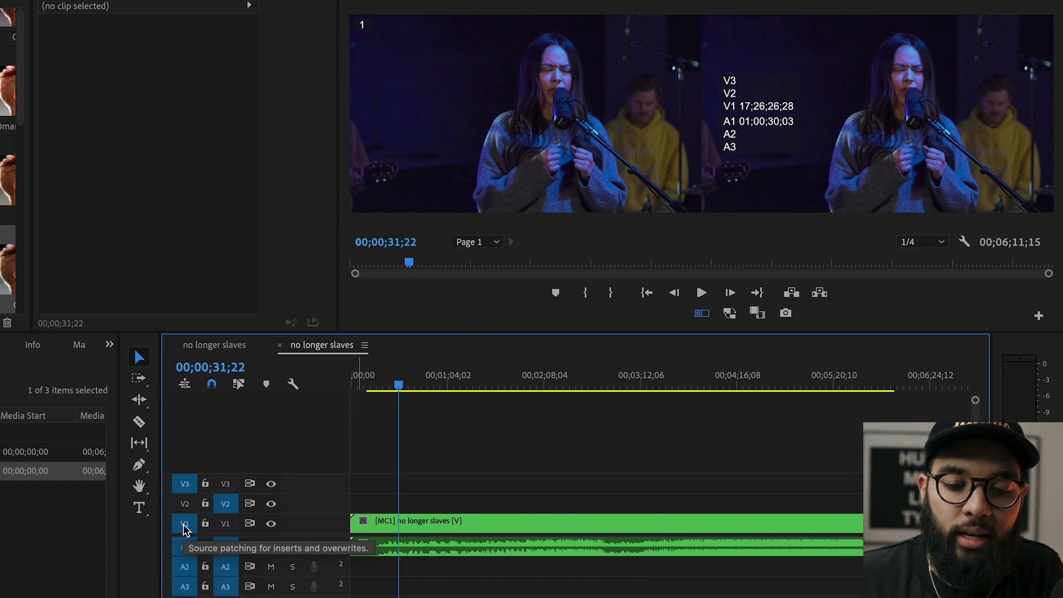
pyautogui.click(225, 523)
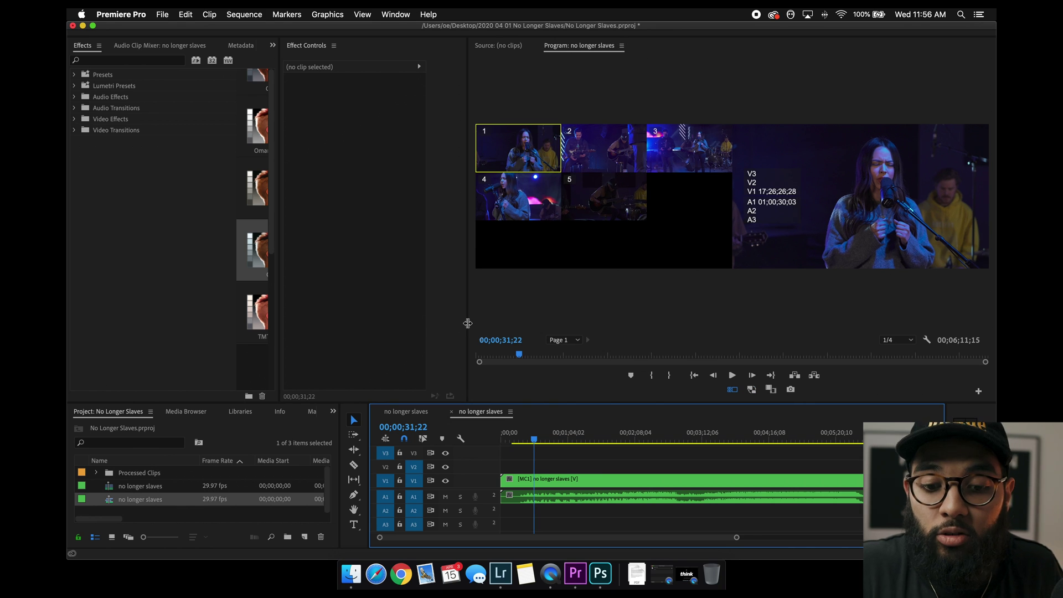
pyautogui.click(523, 439)
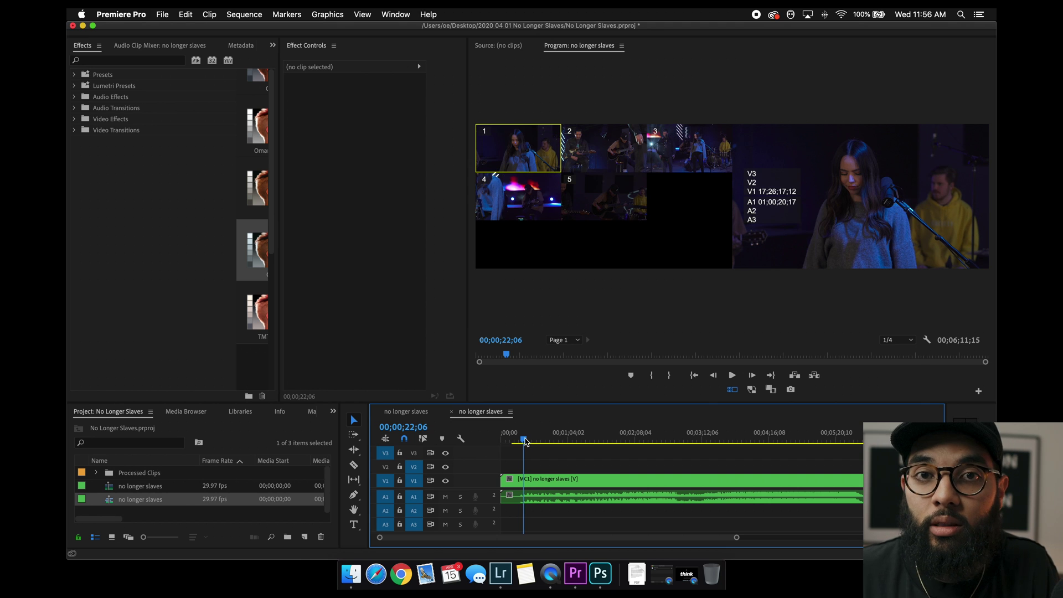
# Step: Drop Program Monitor playback resolution to 1/16 and place the playhead at 00;00;15;26
pyautogui.click(896, 340)
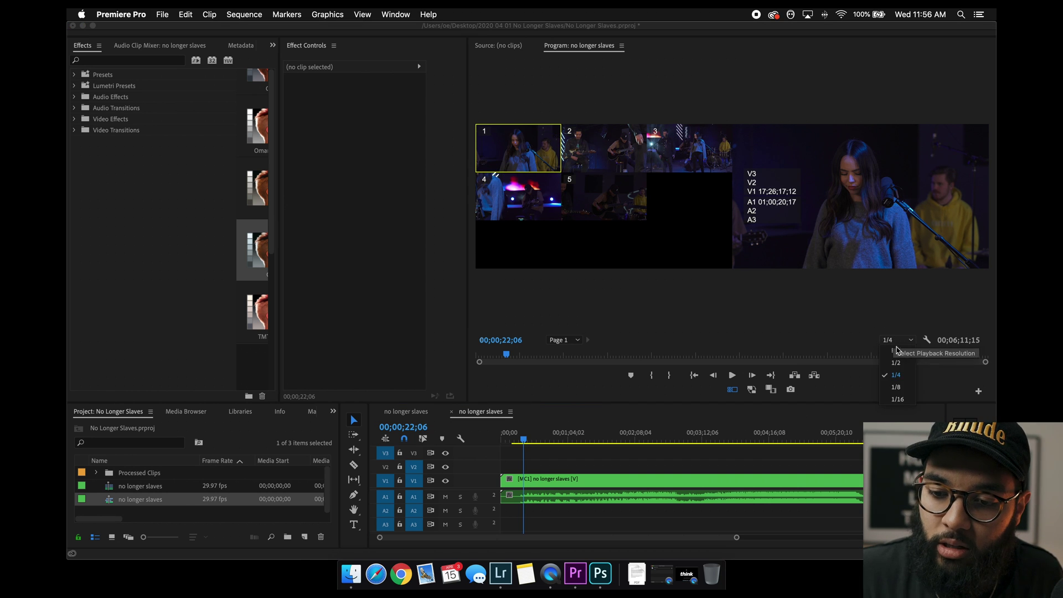
pyautogui.click(896, 399)
pyautogui.click(518, 439)
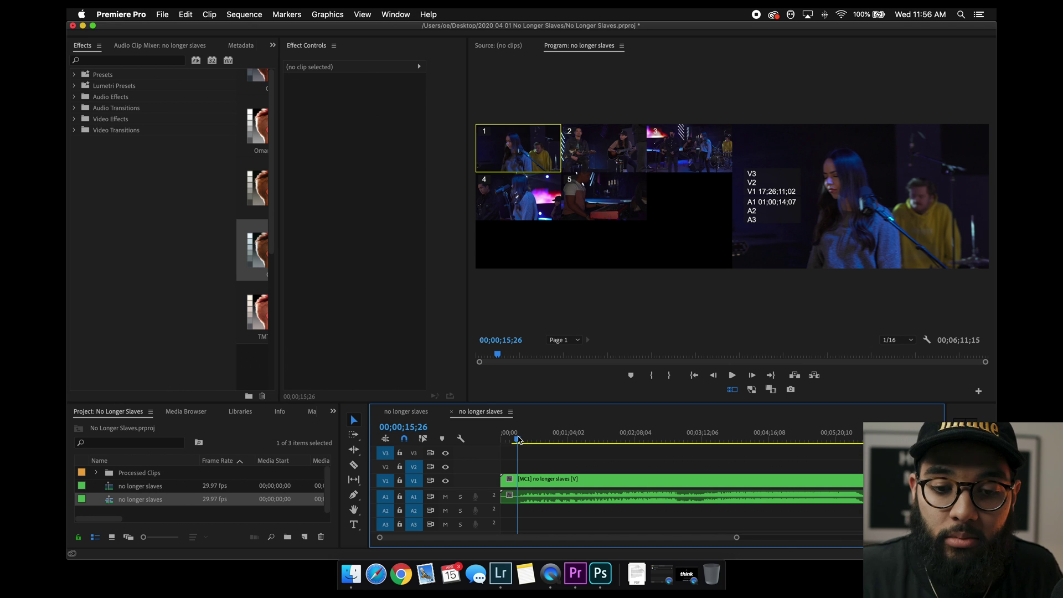
# Step: Play the sequence and switch live to camera 2, then 3, then back to 1
pyautogui.press('space')
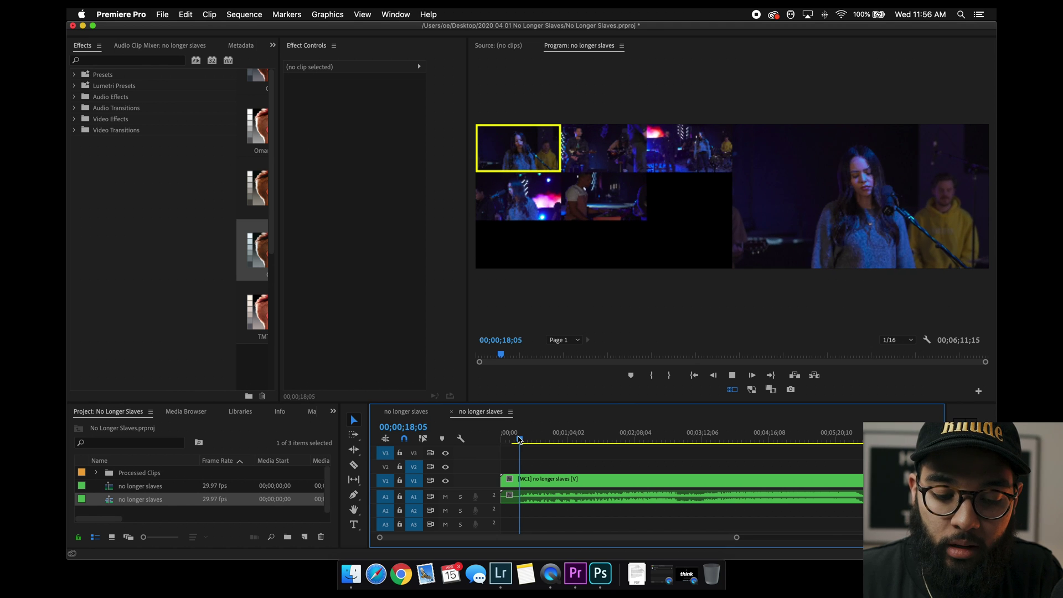
pyautogui.press('2')
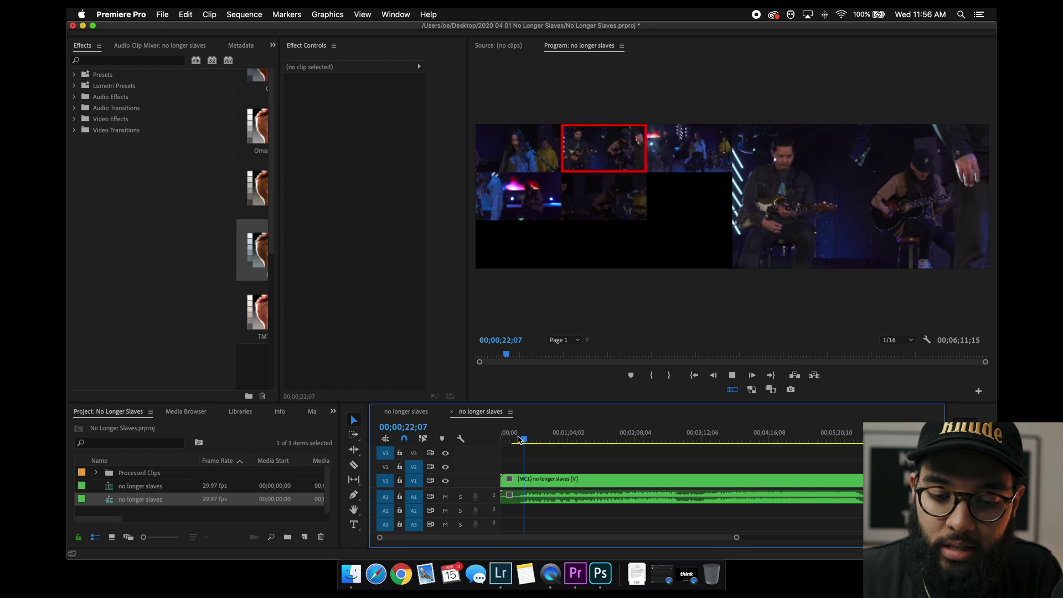
pyautogui.press('3')
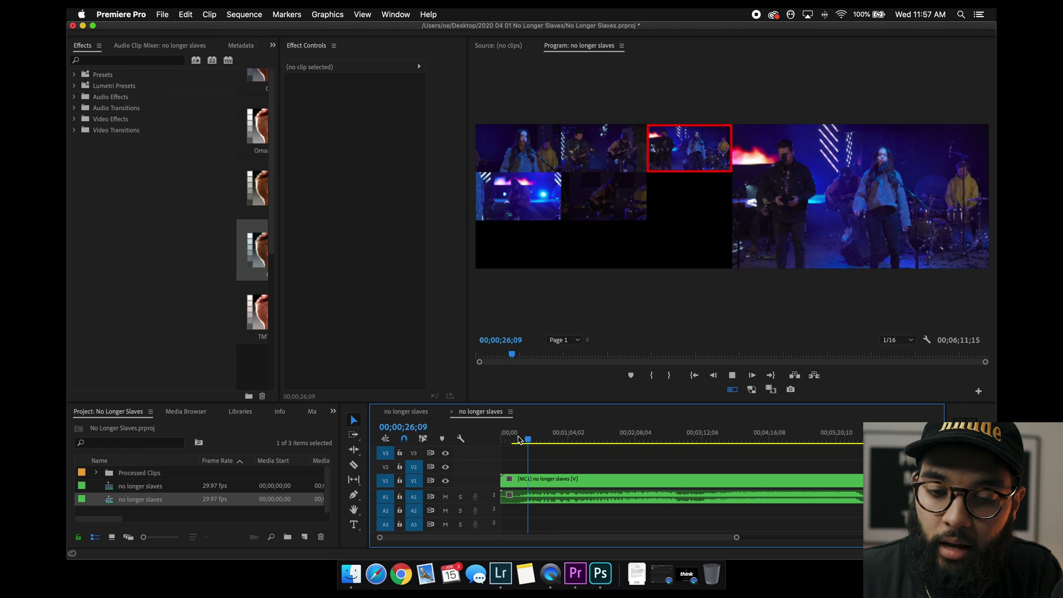
pyautogui.press('1')
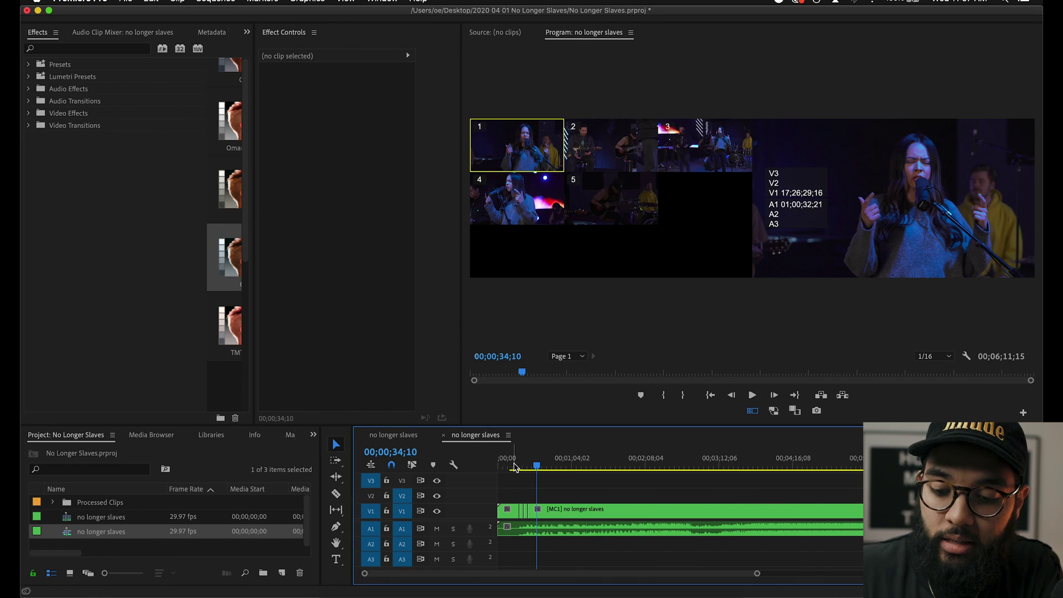
pyautogui.press('=')
pyautogui.click(604, 469)
pyautogui.moveTo(604, 469); pyautogui.dragTo(577, 474)
pyautogui.press('space')
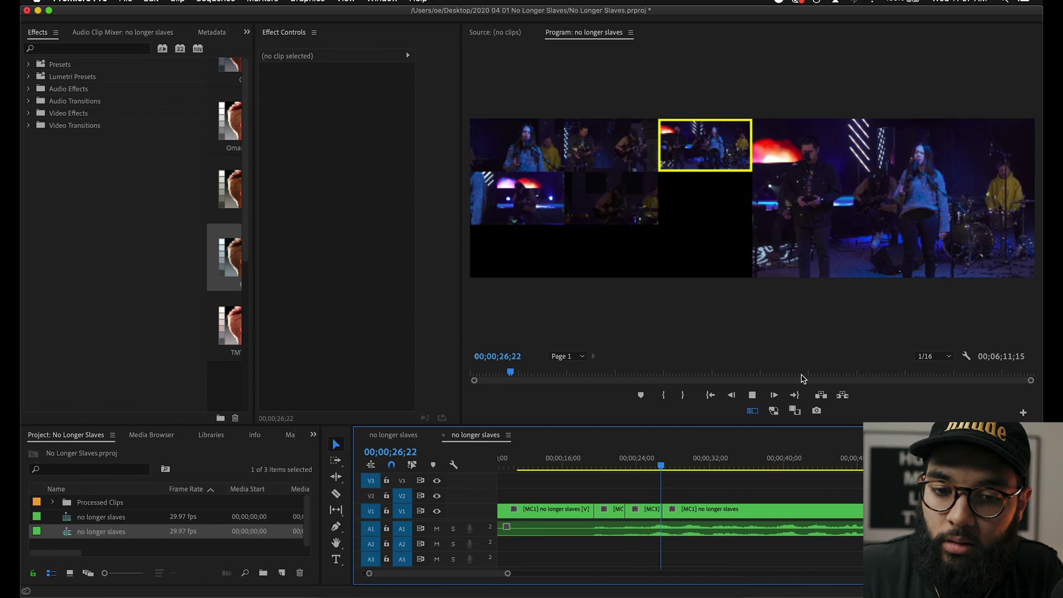
pyautogui.press('space')
pyautogui.press('-')
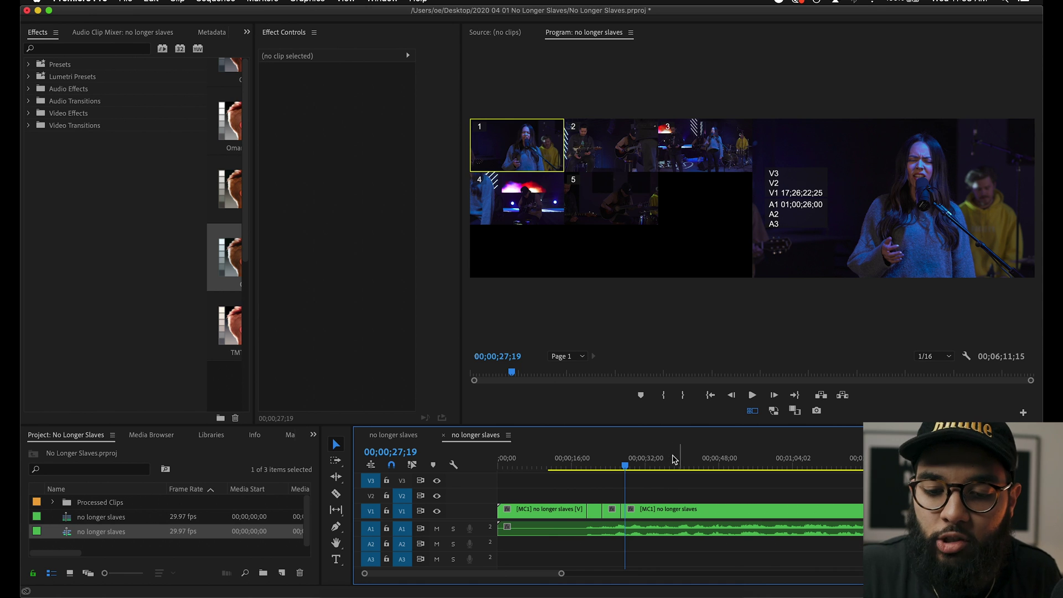
pyautogui.moveTo(624, 466); pyautogui.dragTo(581, 472)
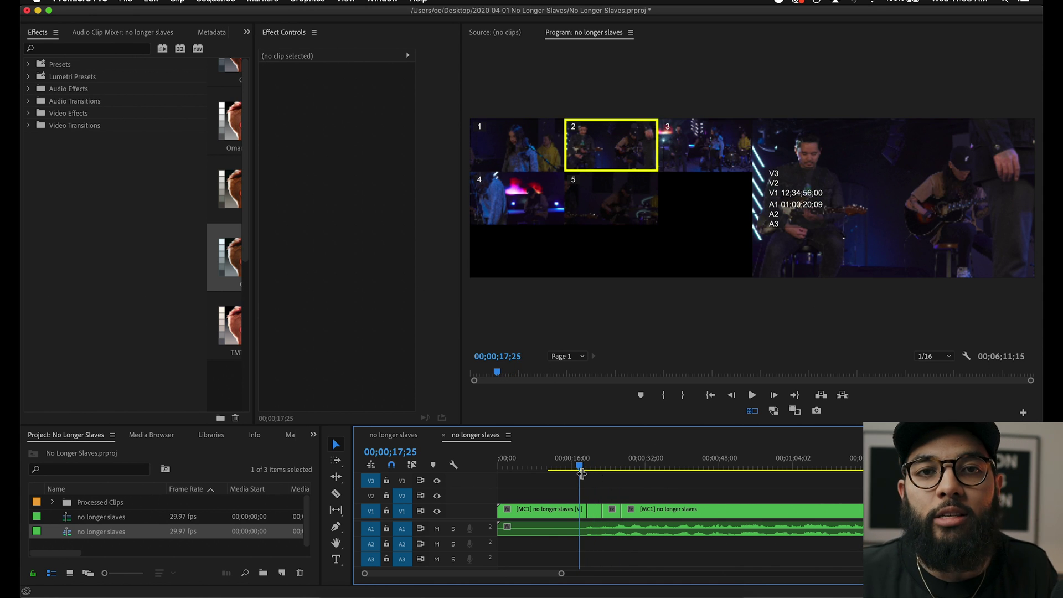